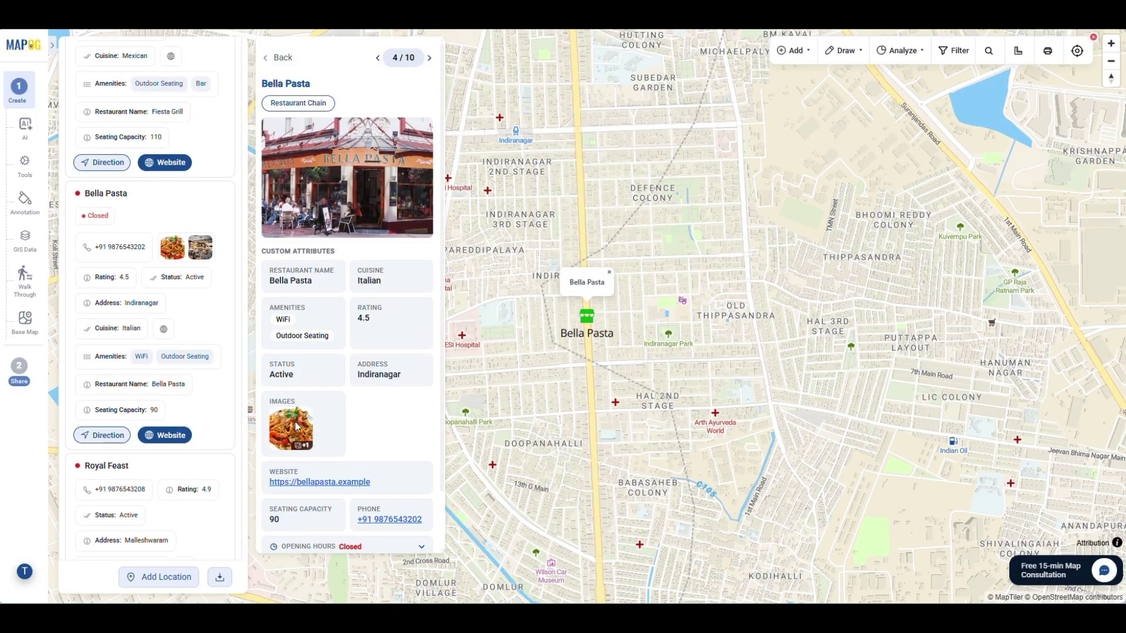
left_click(298, 426)
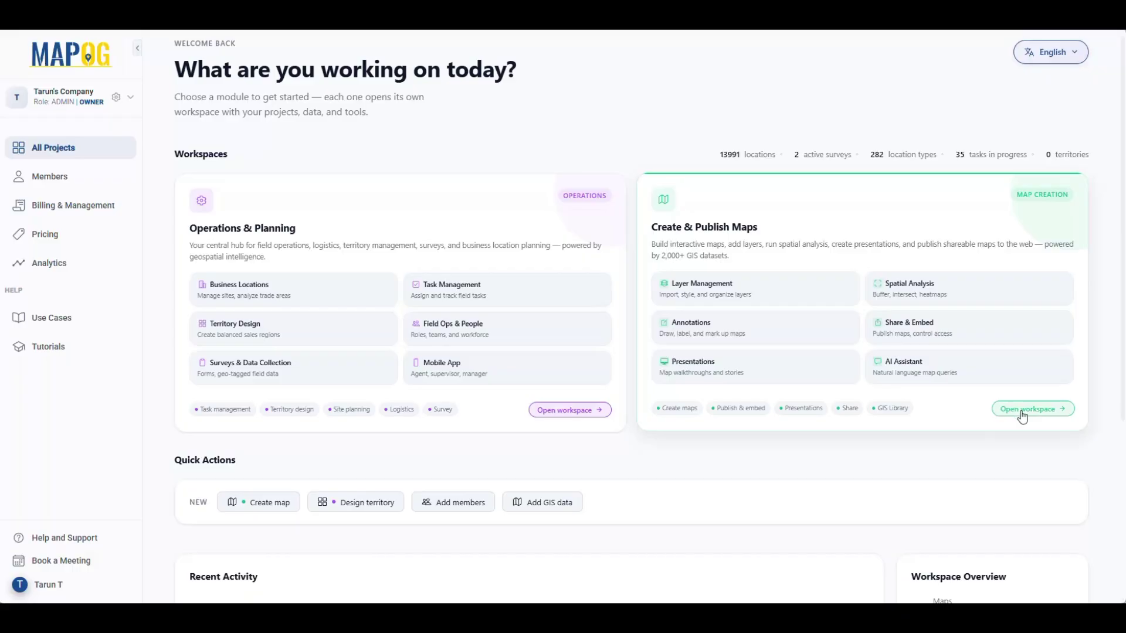
- Open the Create & Publish Maps workspace and start a new map from the Store Mapper template
left_click(1024, 411)
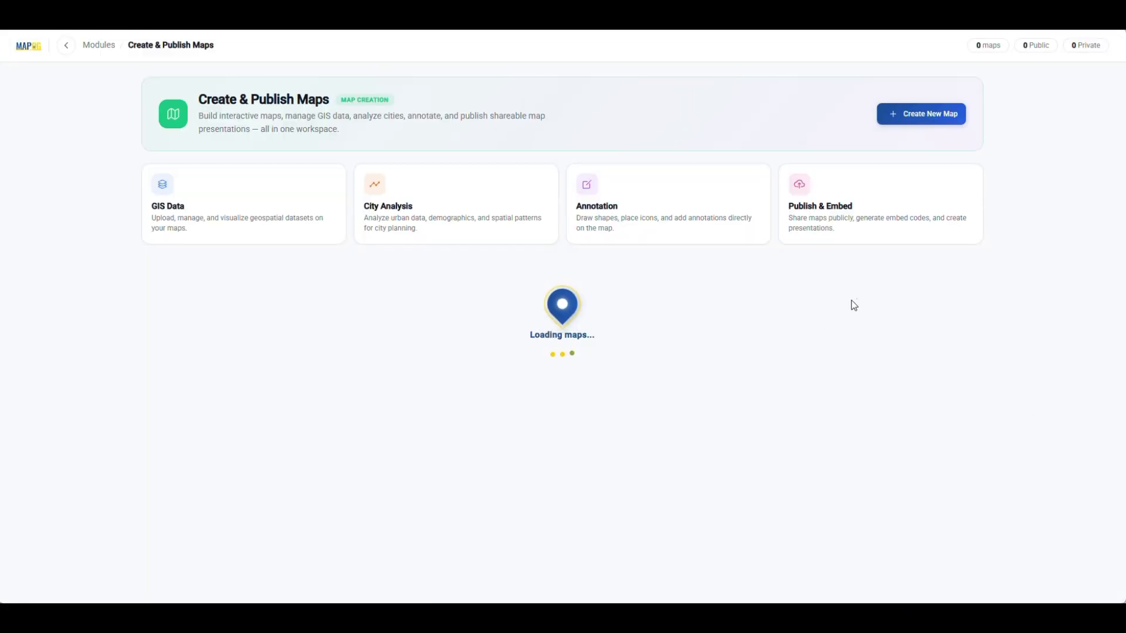
left_click(920, 116)
left_click(641, 385)
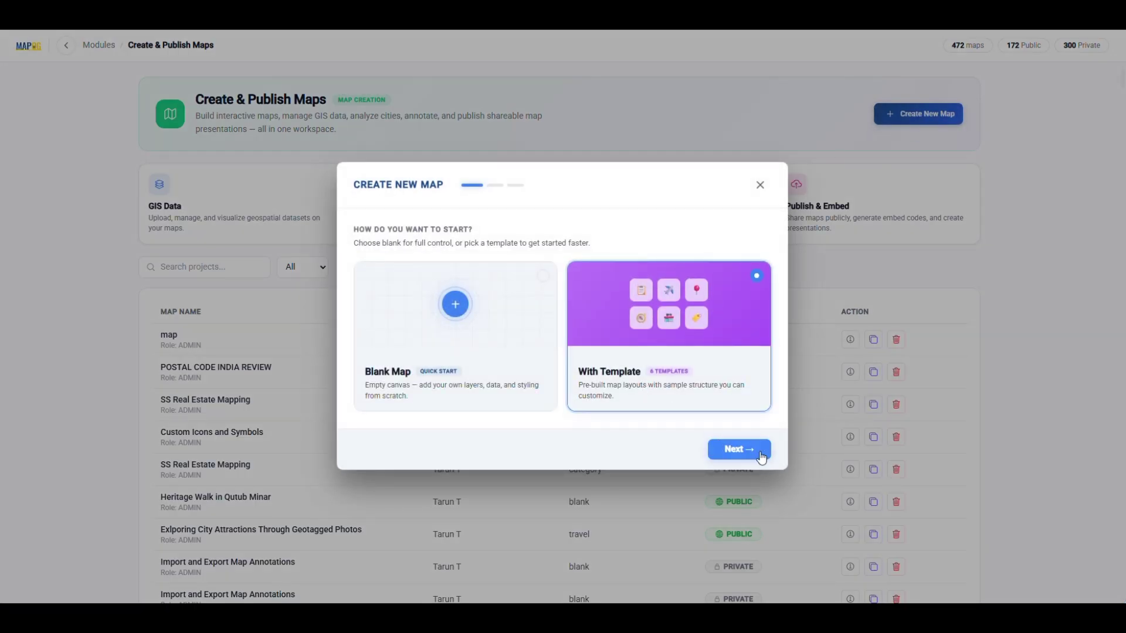
left_click(750, 452)
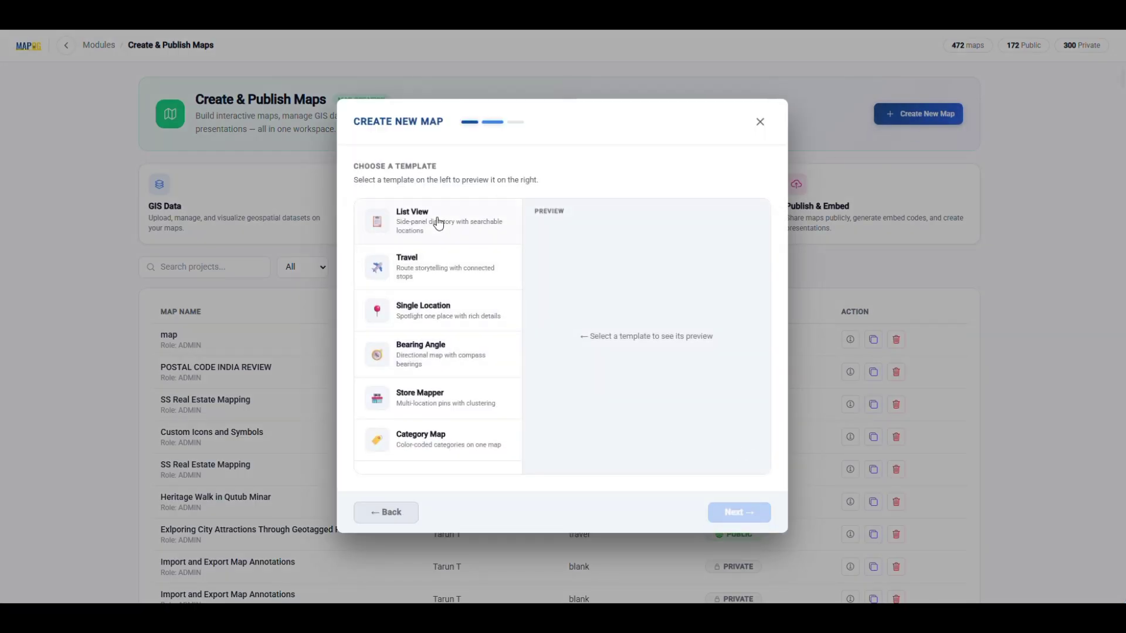
left_click(419, 410)
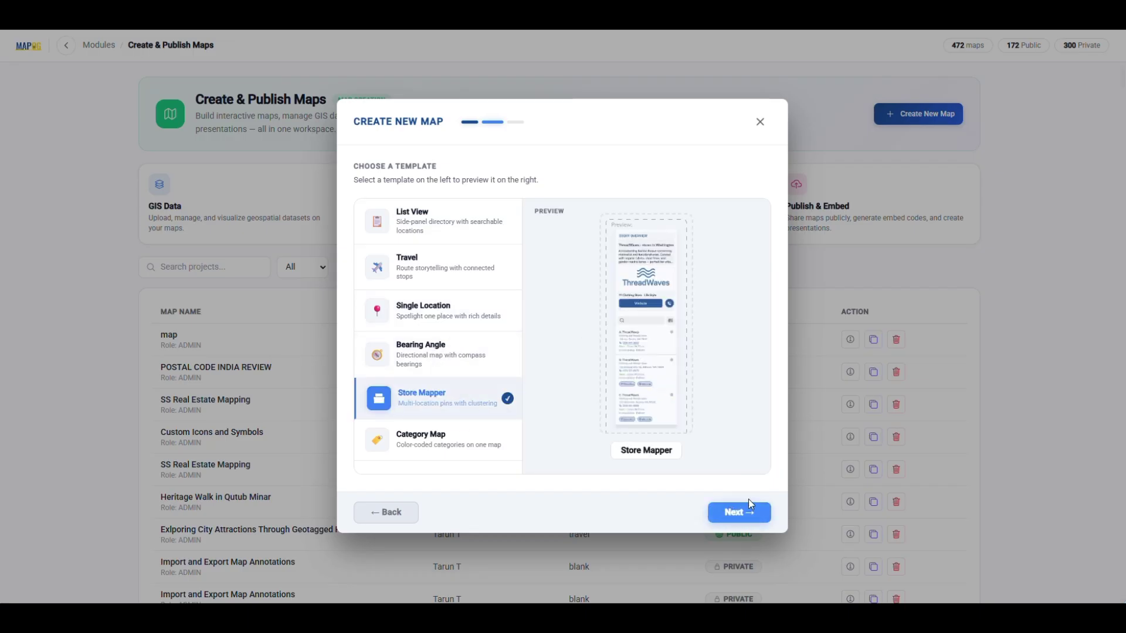
left_click(737, 512)
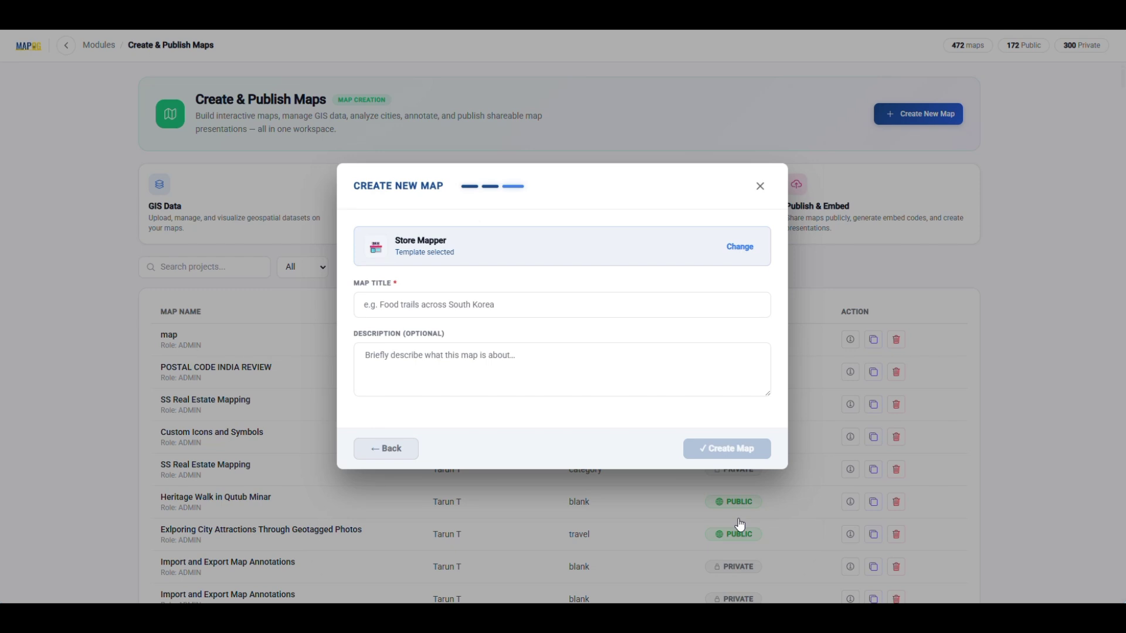
- Create the map titled "Restaurant Chain Network Map" with the description "Explore restaurant locations, cuisines, ratings, and amenities through an interactive map."
left_click(493, 307)
type("Restaurant Chain Network Map")
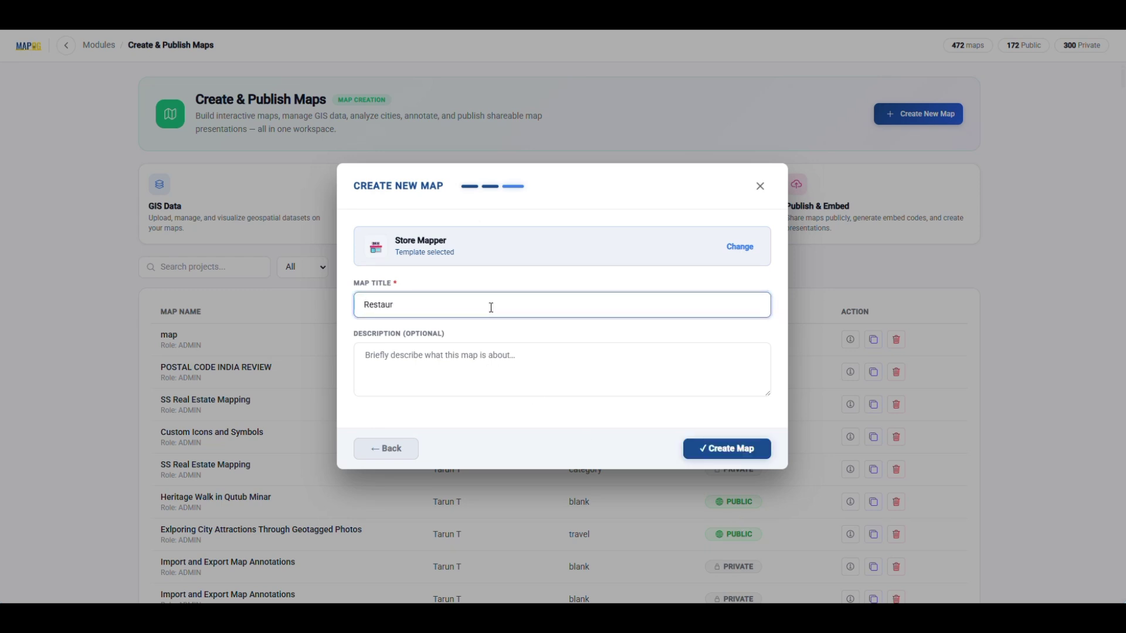
key("Tab")
type("Explore restaurant locations, cuisines, ratings, and amenities through an interactive map.")
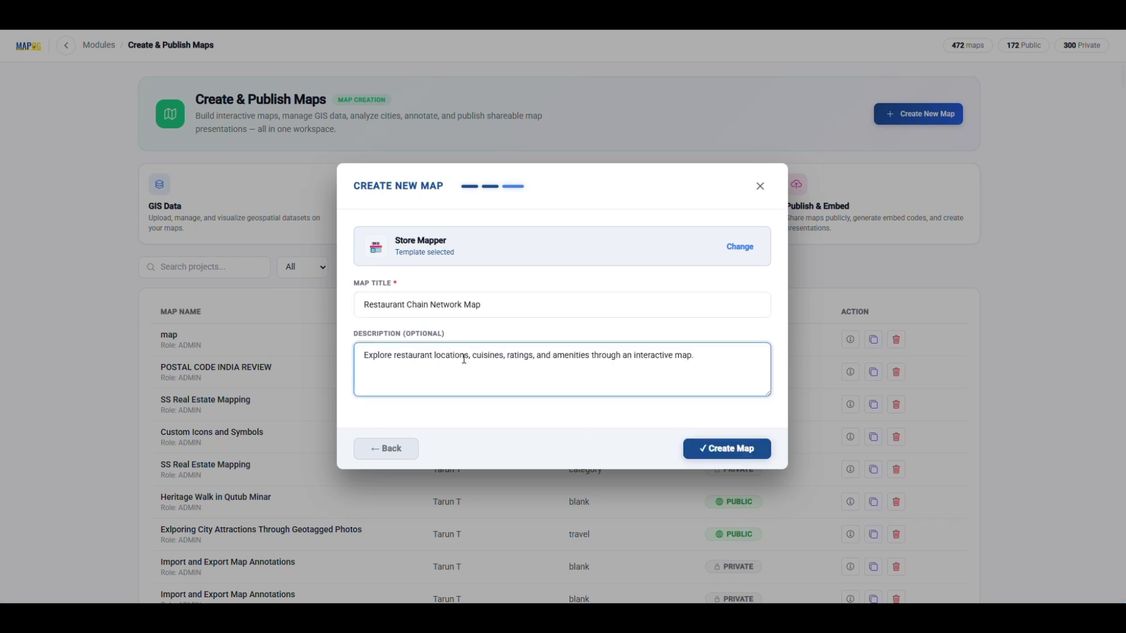
left_click(735, 463)
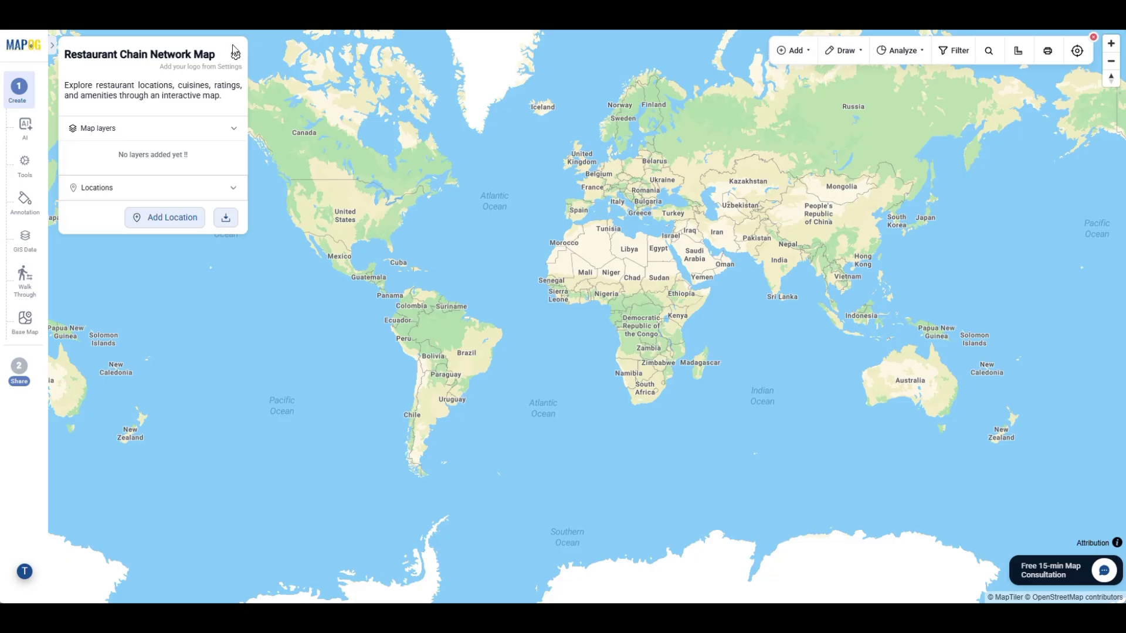
- Upload the restaurant sign image as the map's logo and save the overview settings
left_click(237, 56)
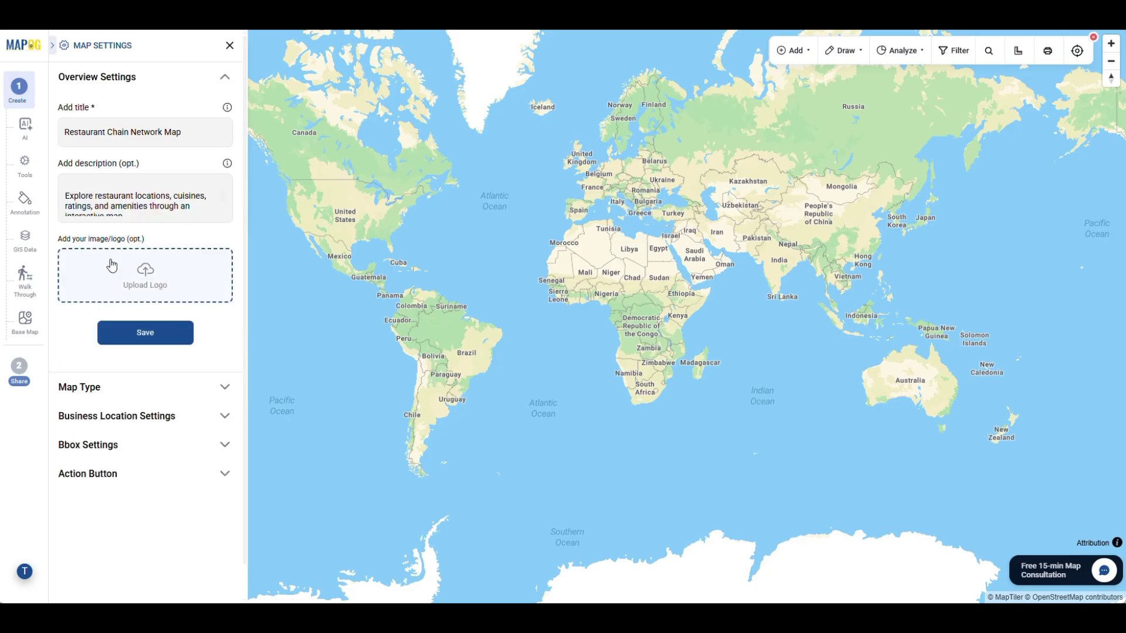
left_click(152, 286)
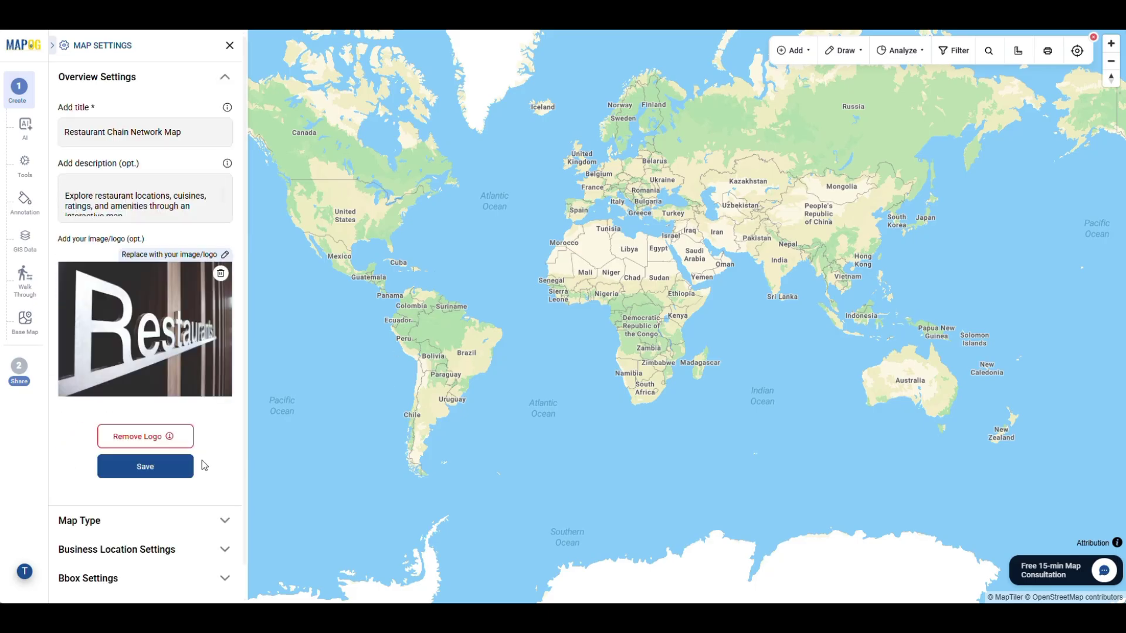
left_click(146, 469)
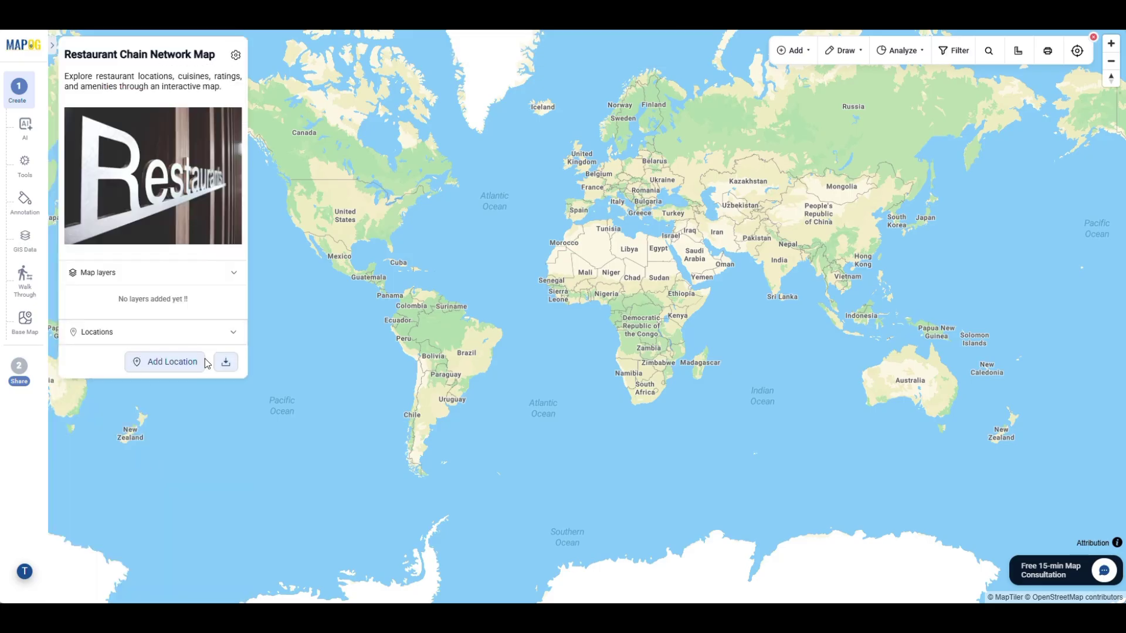
- From the CSV location upload, start a new point location type named "Restaurant Chain" with the red colour
left_click(169, 364)
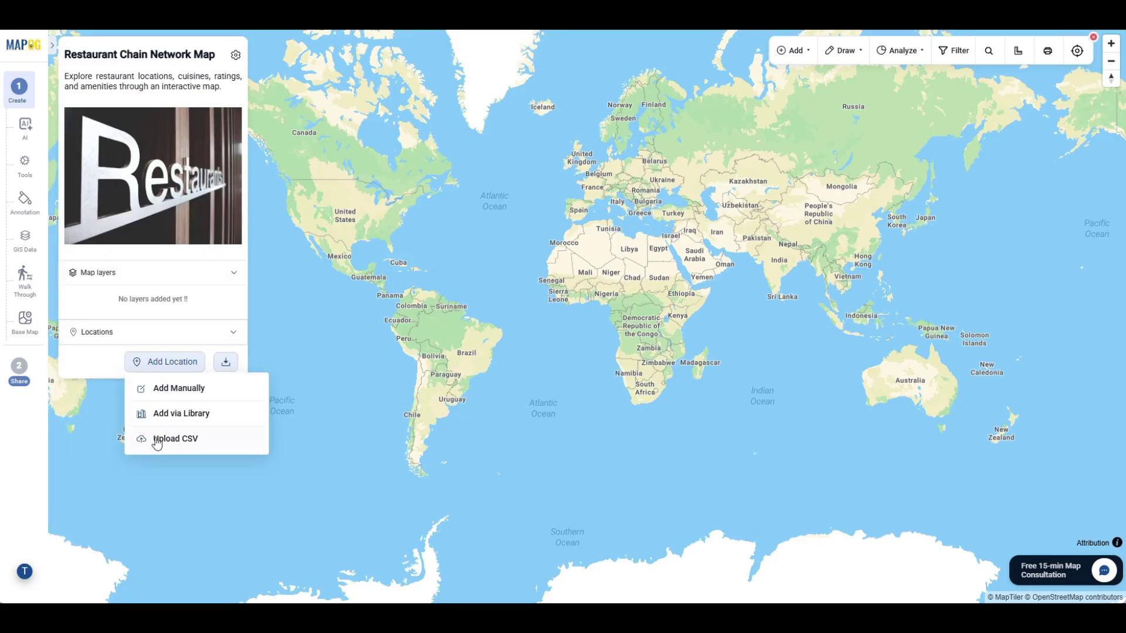
left_click(190, 443)
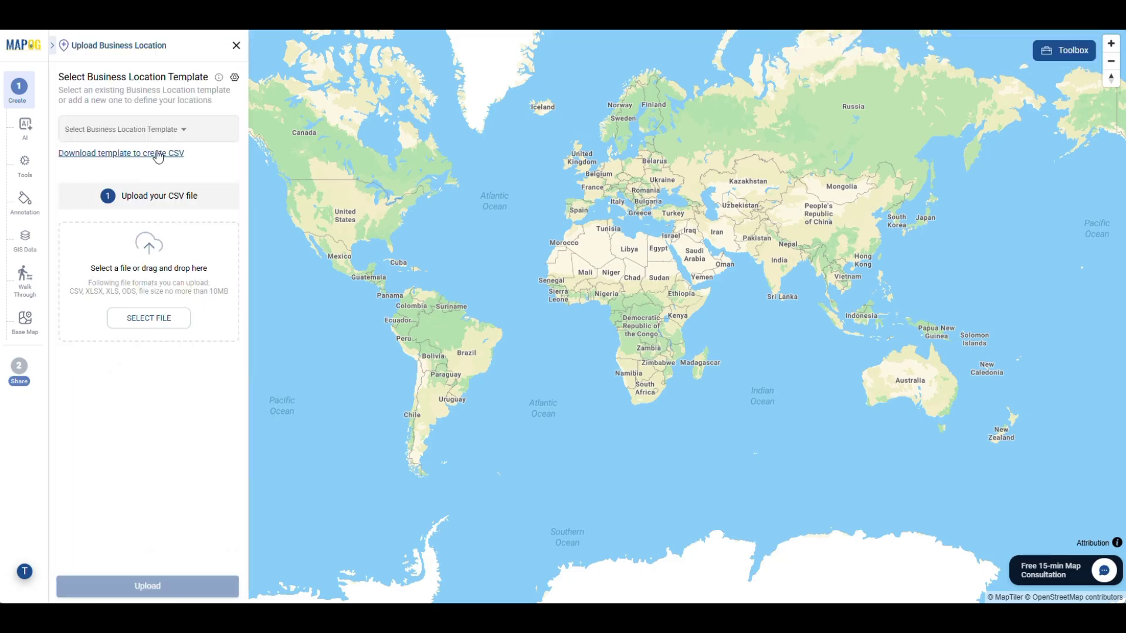
left_click(235, 78)
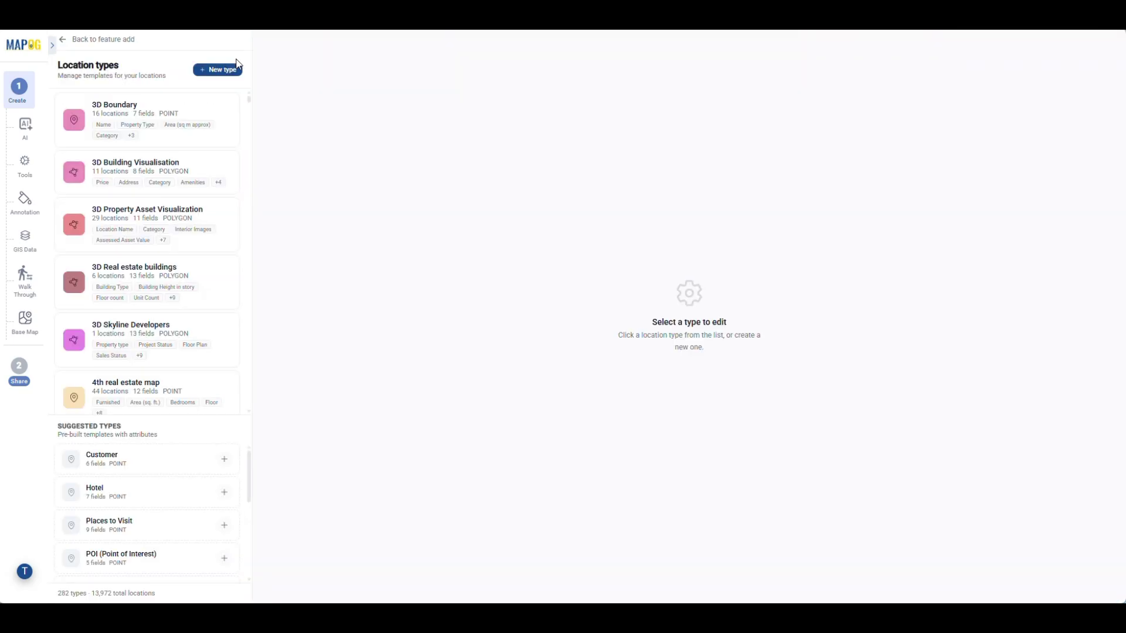
left_click(226, 80)
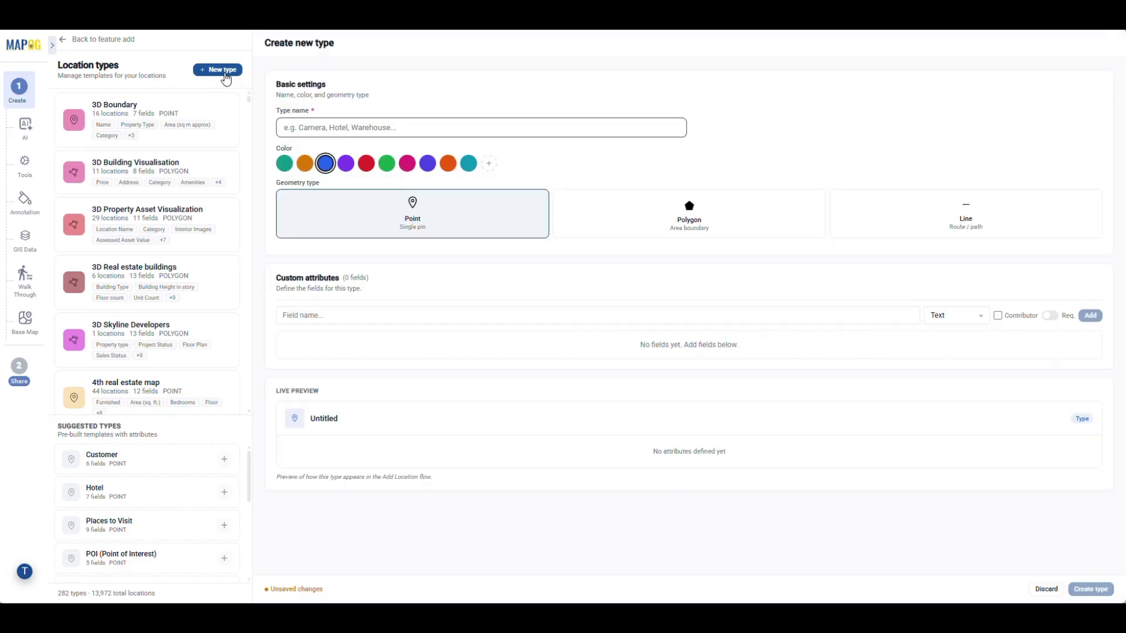
left_click(298, 127)
type("Rest")
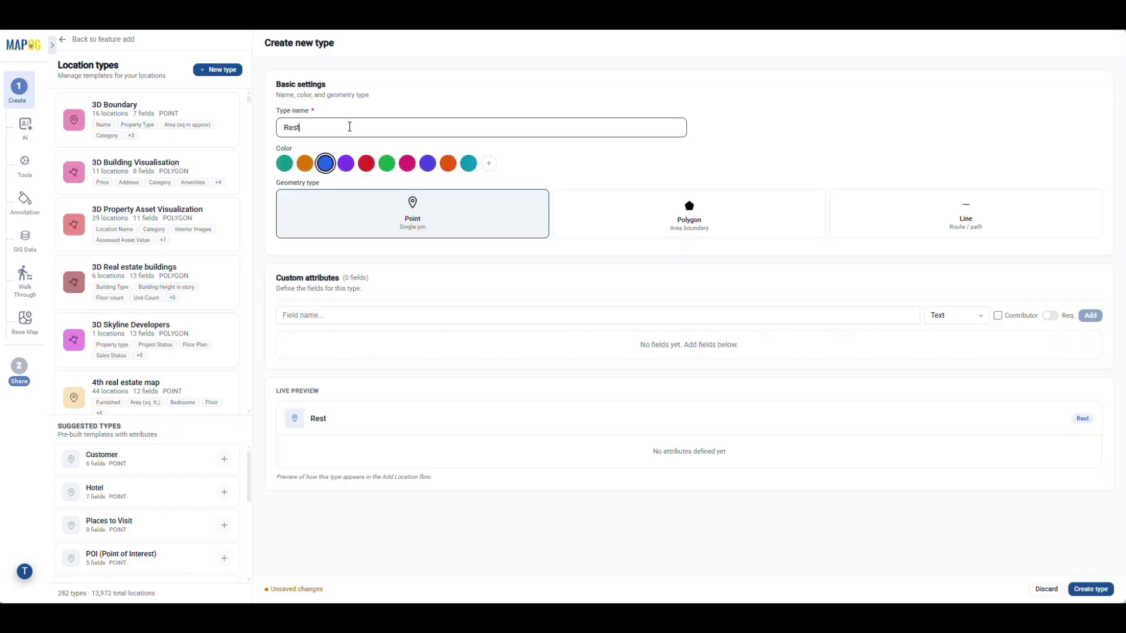
type("aurant Chain")
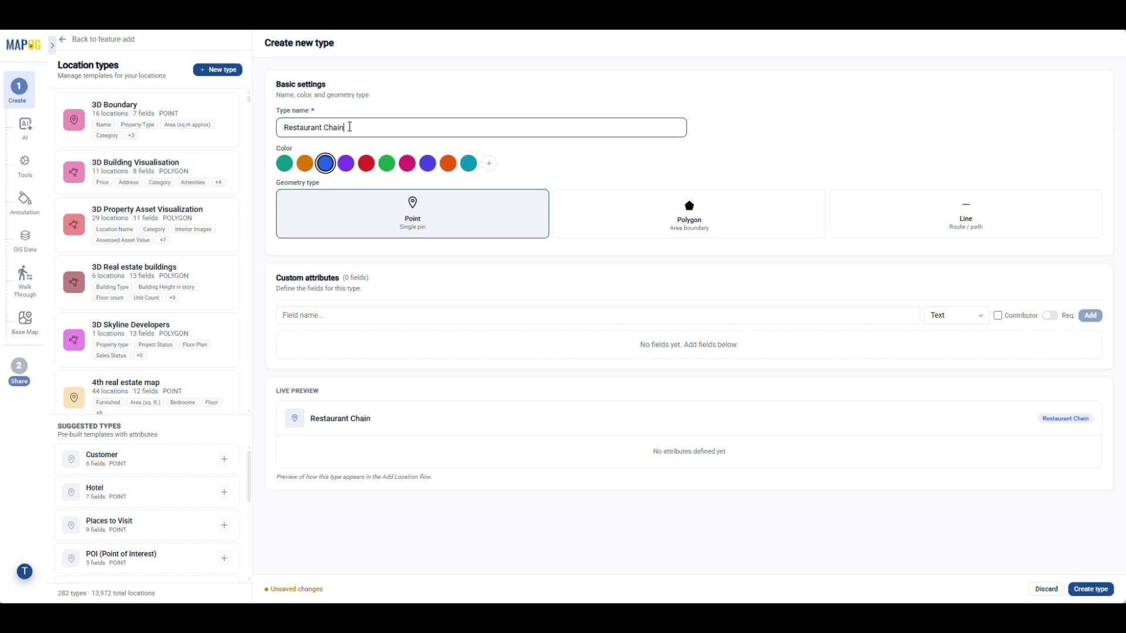
left_click(367, 163)
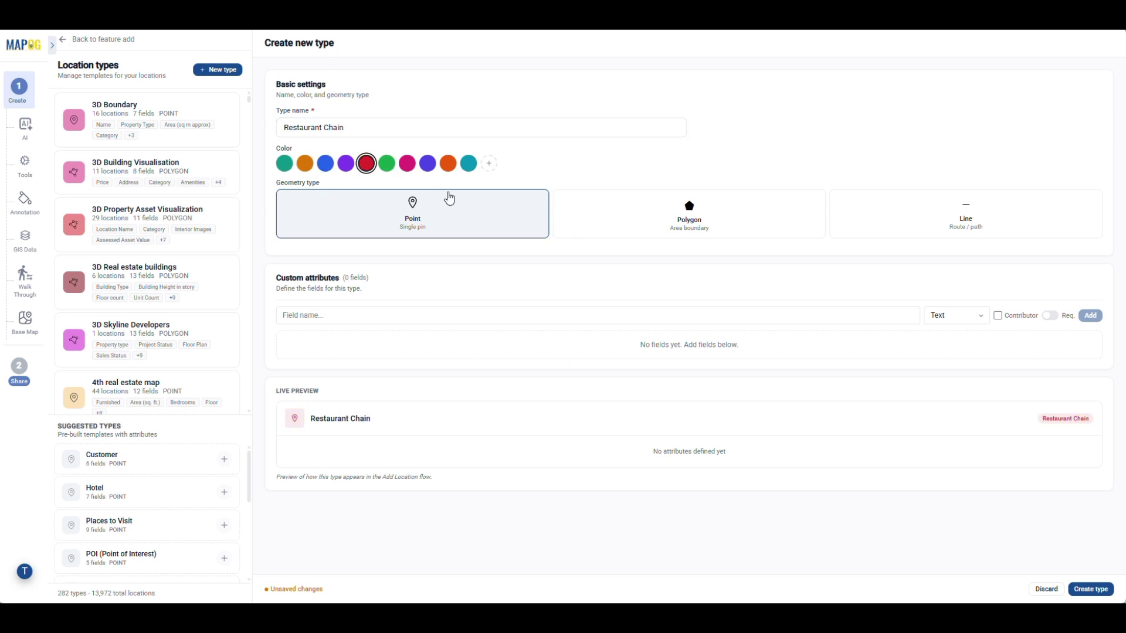
- Add a contributor-enabled Text field named "Restaurant Name" to the custom attributes
left_click(341, 315)
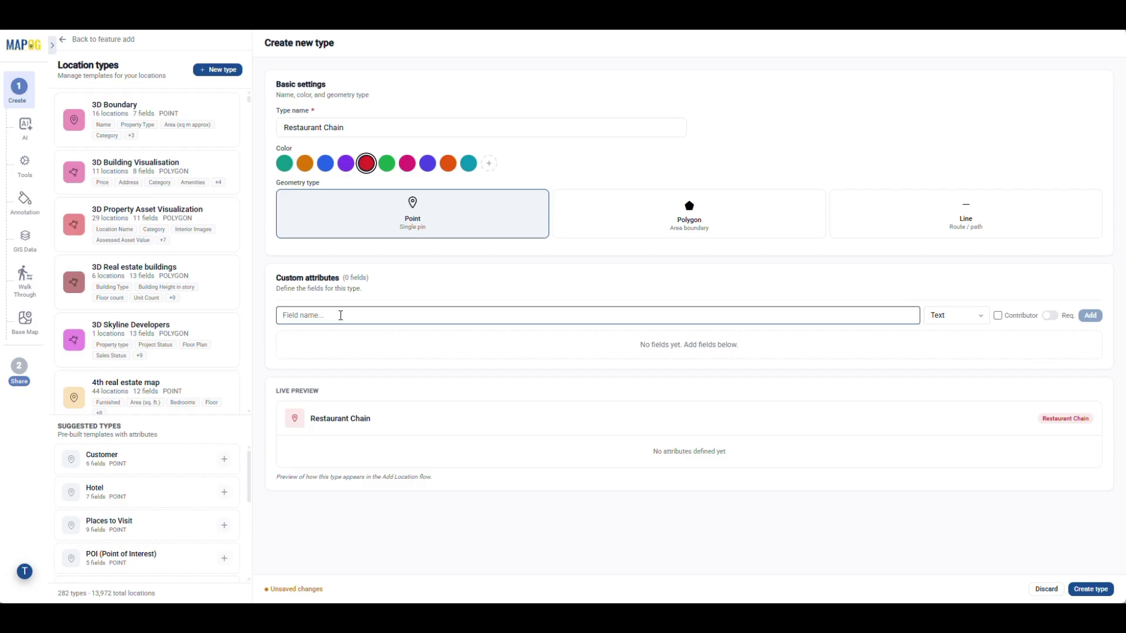
type("Restaurant Name")
left_click(947, 316)
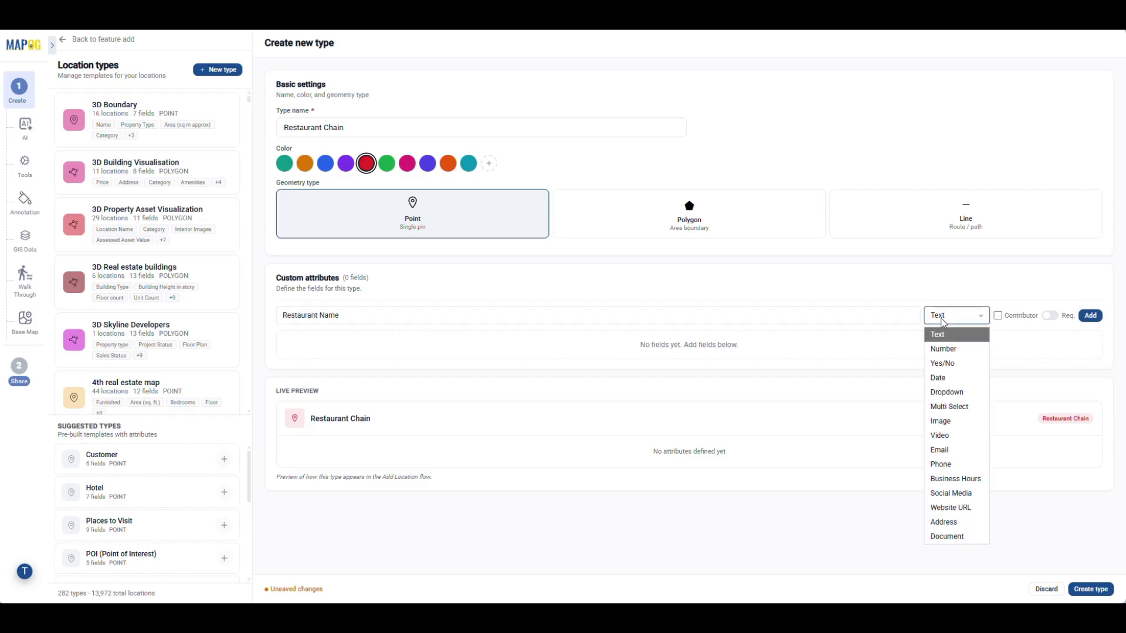
left_click(946, 332)
left_click(997, 315)
left_click(1090, 316)
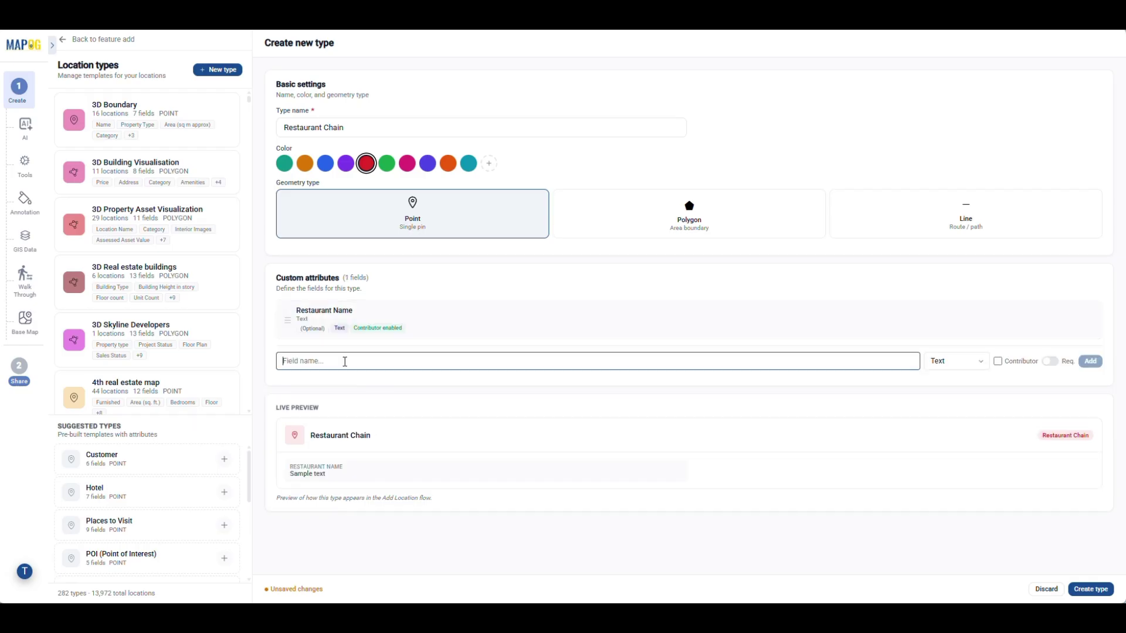
- Define a contributor-enabled Dropdown field named "Cuisine" and enter its options, such as Cafe
type("Cuisine")
left_click(953, 362)
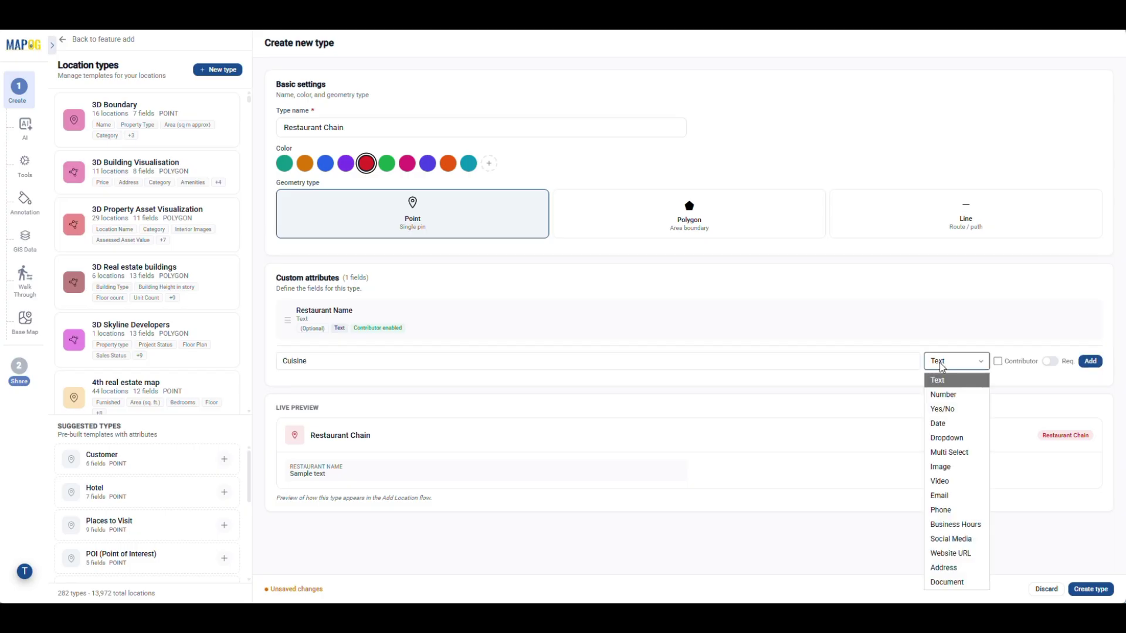
left_click(938, 446)
left_click(992, 363)
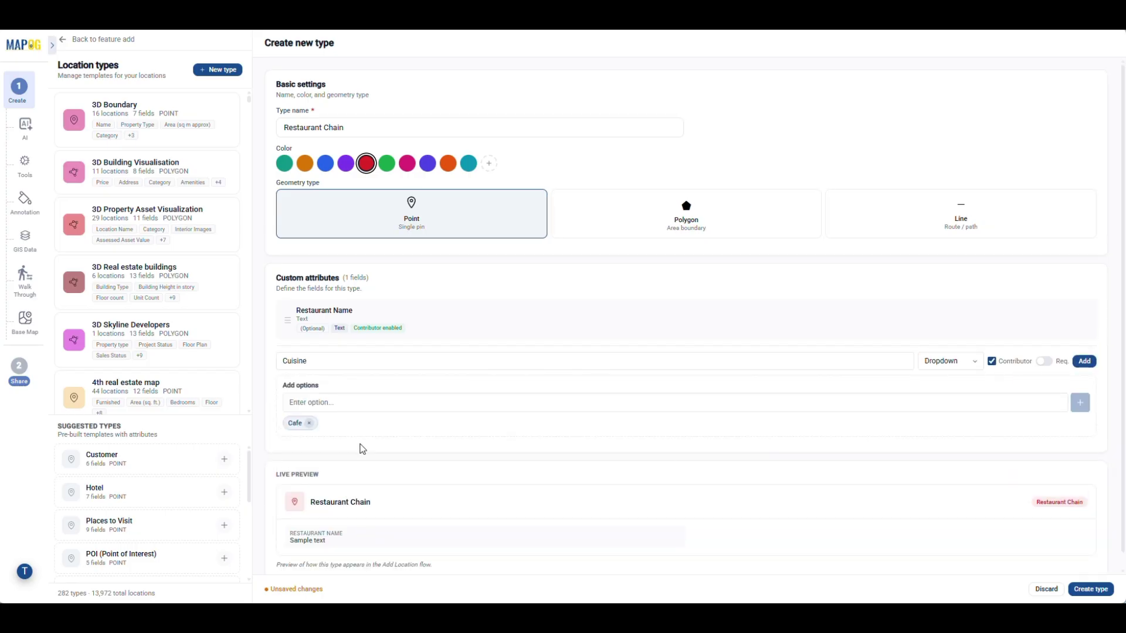
left_click(360, 407)
type("Fa")
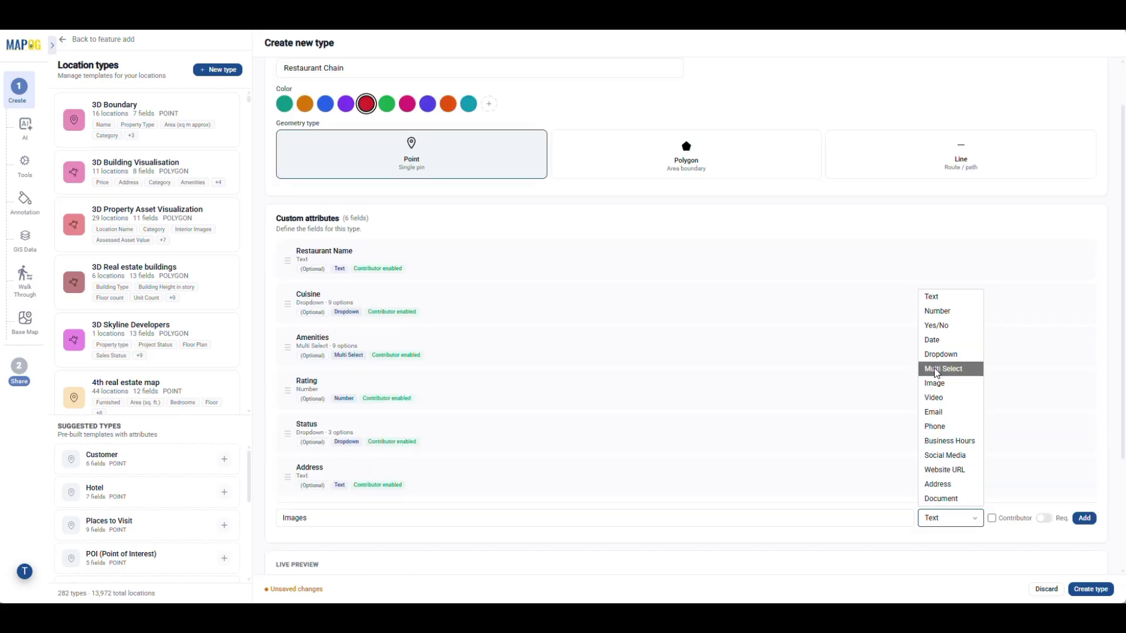
- Add contributor-enabled Images (Image) and Website (Website URL) fields, and create the Restaurant Chain location type
left_click(950, 401)
left_click(1003, 524)
left_click(1084, 518)
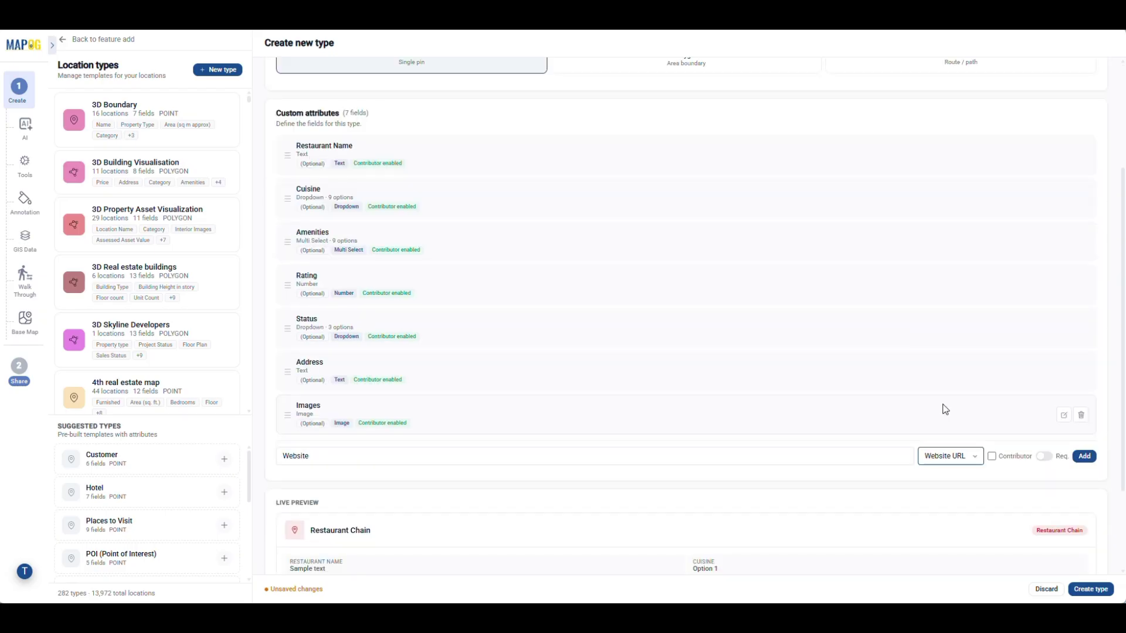
left_click(991, 456)
left_click(1085, 456)
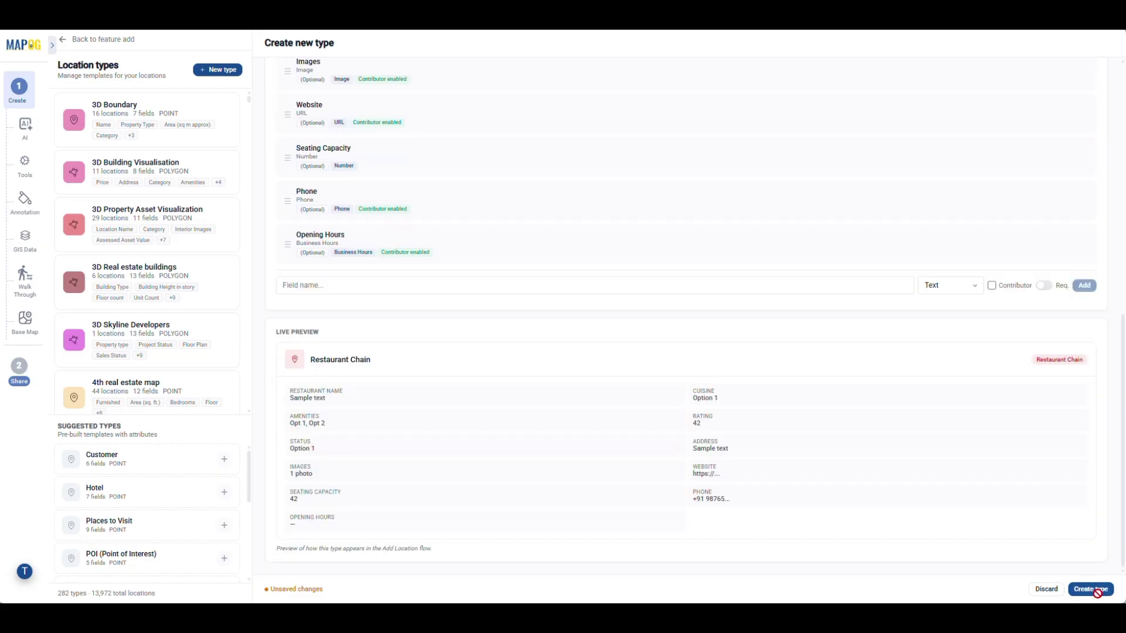
left_click(1092, 589)
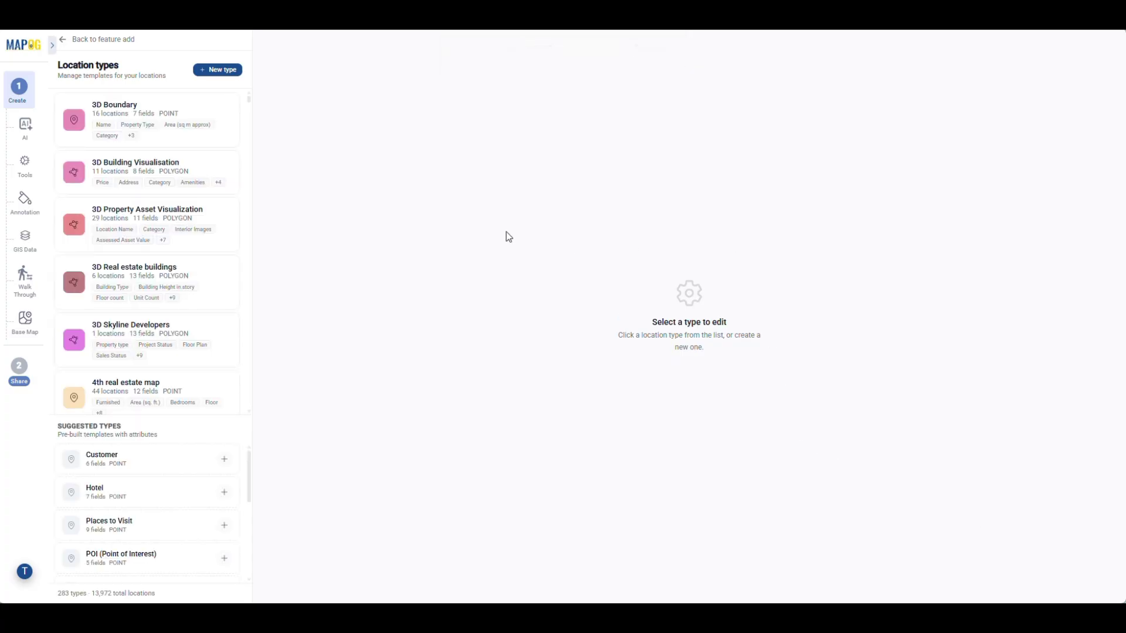
- Return to the business location upload, choose the Restaurant Chain template and upload restaurant_chain_network_map.csv
left_click(73, 46)
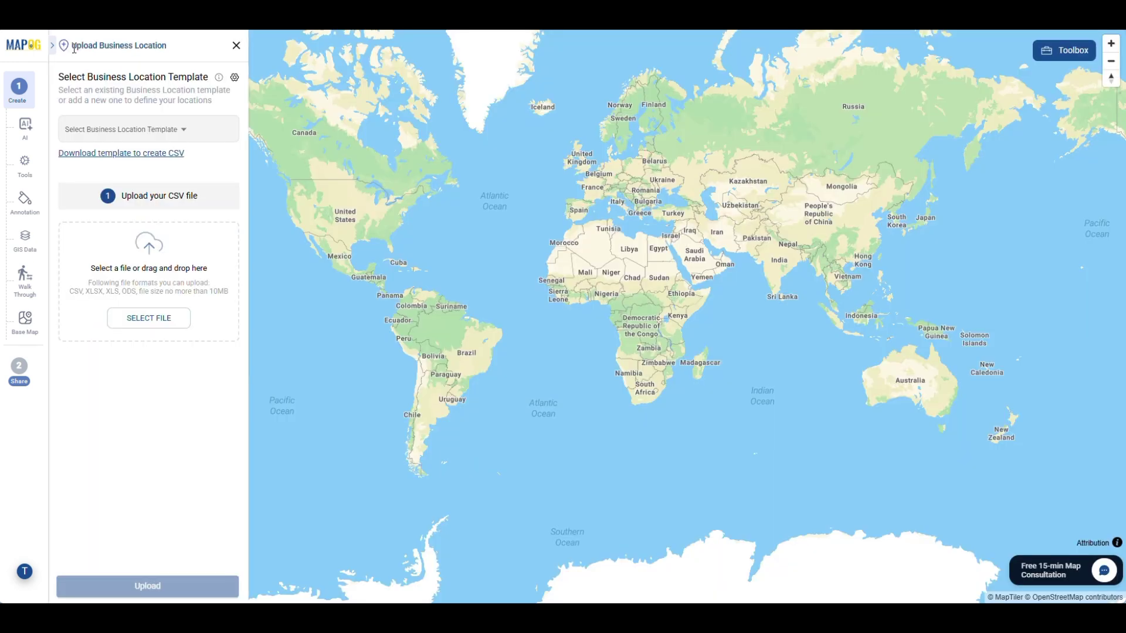
left_click(156, 134)
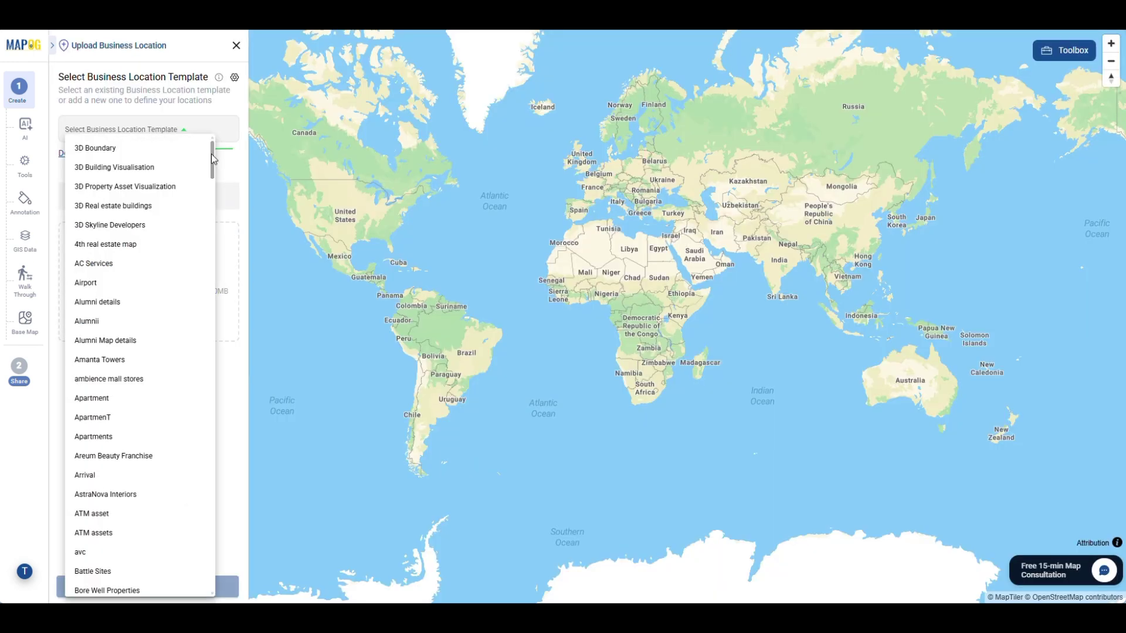
left_click_drag(211, 154, 234, 432)
scroll(124, 411, "down", 2)
scroll(123, 411, "down", 2)
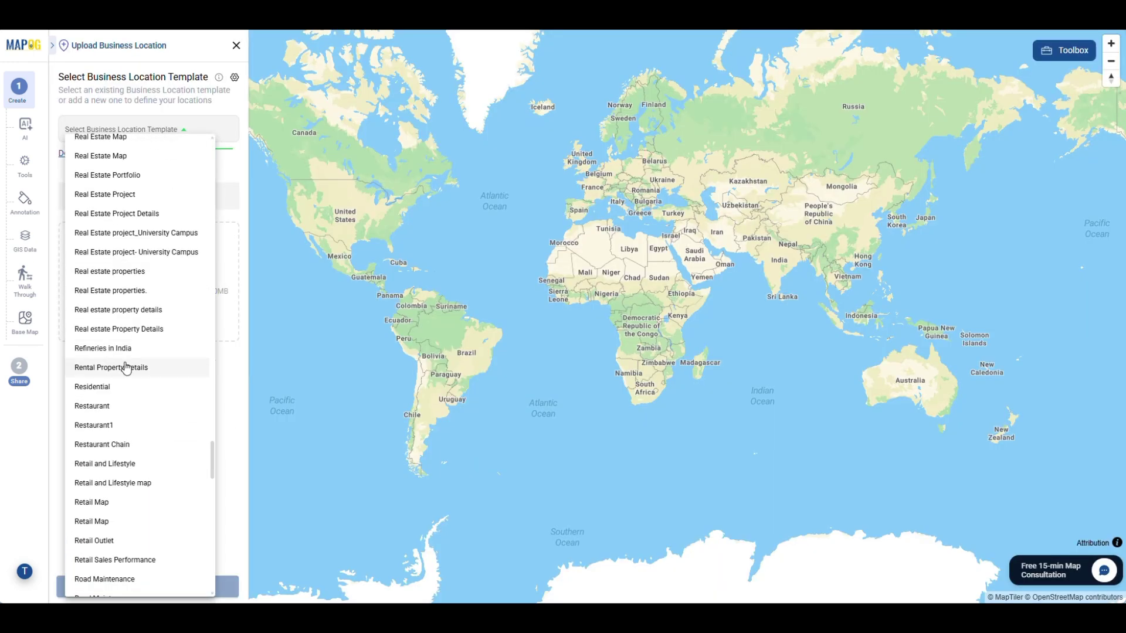
left_click(121, 447)
left_click(158, 327)
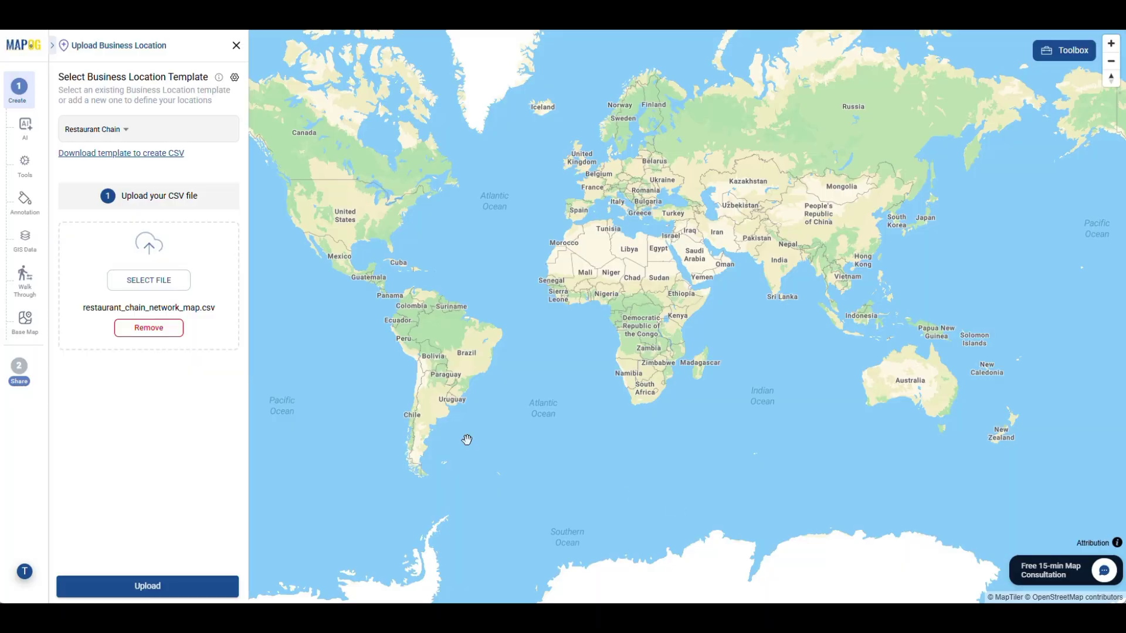
left_click(164, 589)
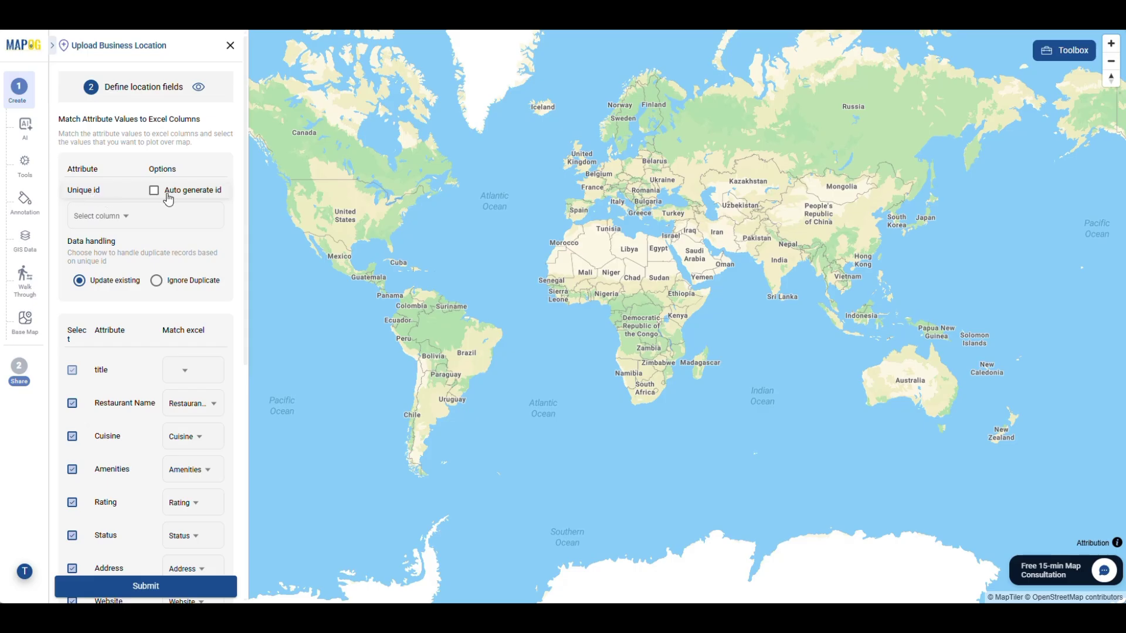
- Match the unique id to an uploaded file column instead of auto-generating it, and match the title to the Restaurant Name column
left_click(154, 191)
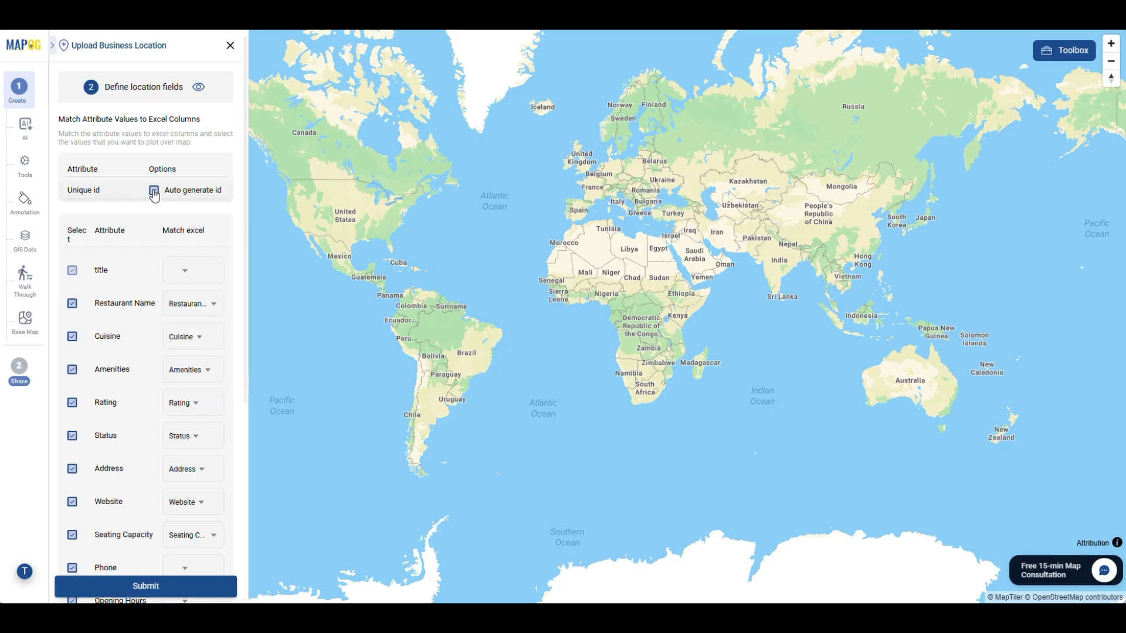
left_click(154, 192)
left_click(118, 213)
left_click(106, 232)
scroll(181, 366, "down", 5)
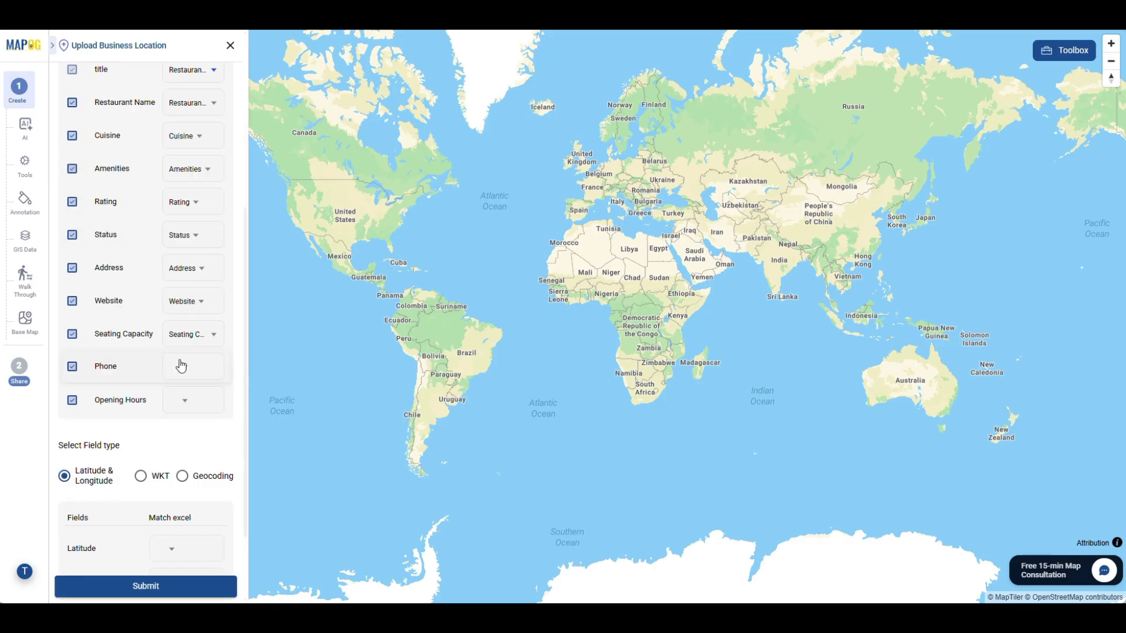
- Match the Phone attribute to the Contact column and Opening Hours to the Business Hours column
left_click(181, 366)
left_click(189, 333)
left_click(189, 401)
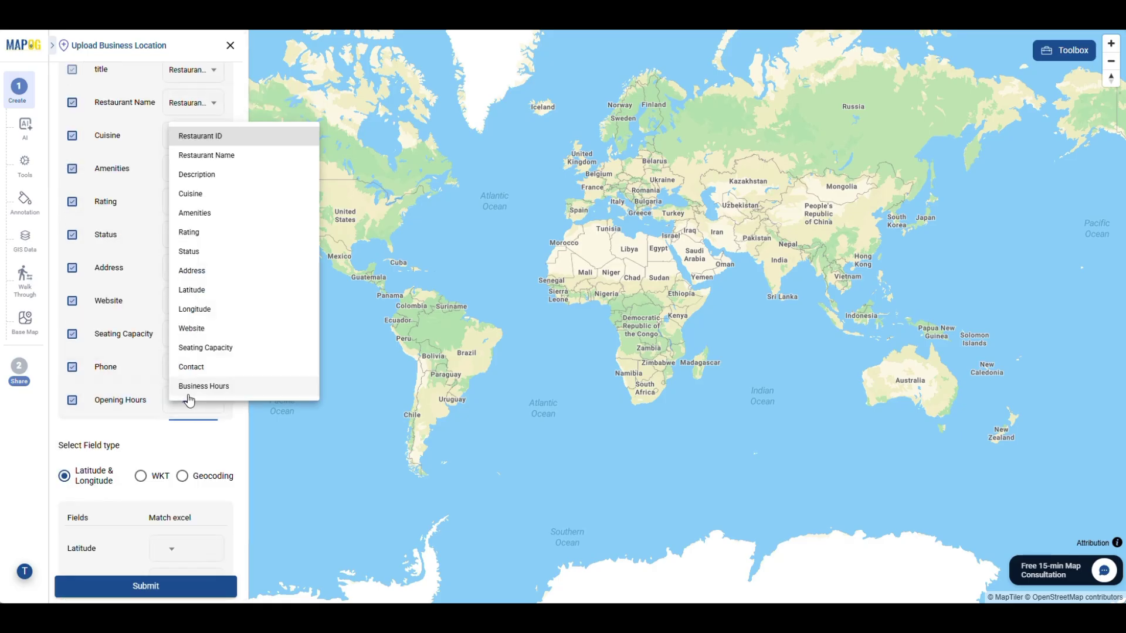
left_click(189, 396)
- Keep Latitude & Longitude as the field type, match both to their file columns, and submit the location upload
scroll(146, 357, "down", 2)
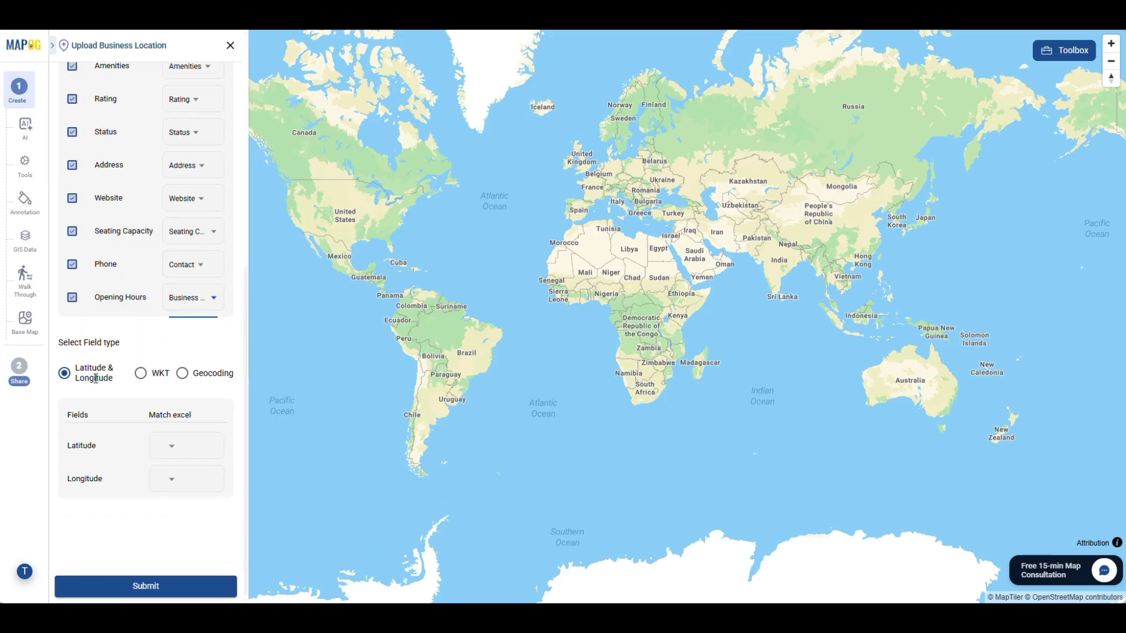
left_click(172, 446)
left_click(179, 332)
left_click(176, 478)
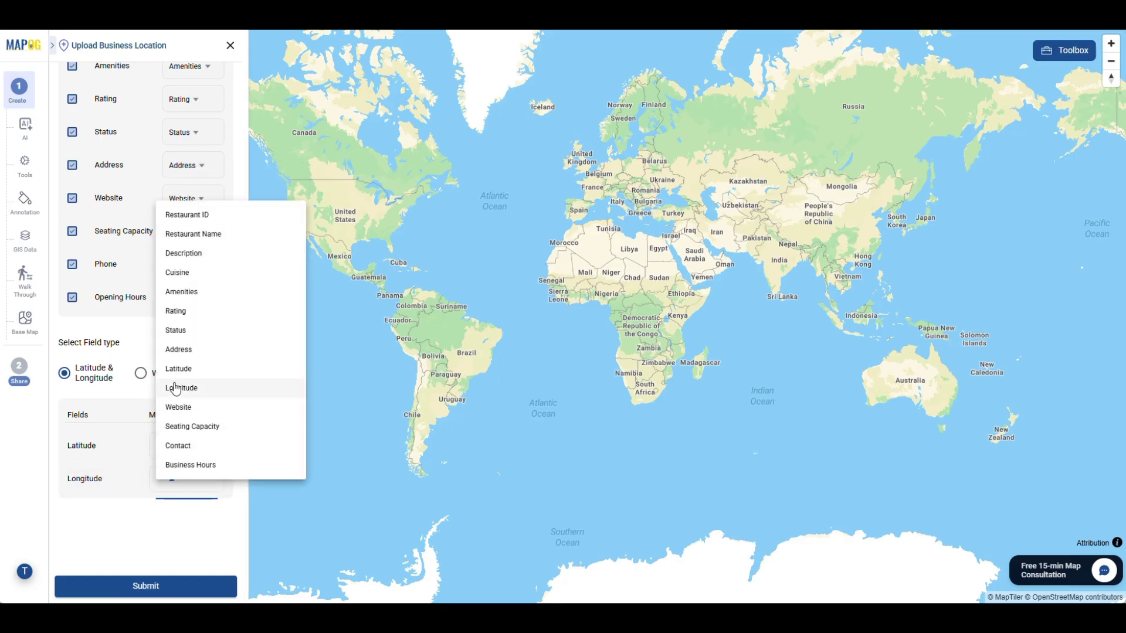
left_click(176, 388)
left_click(137, 585)
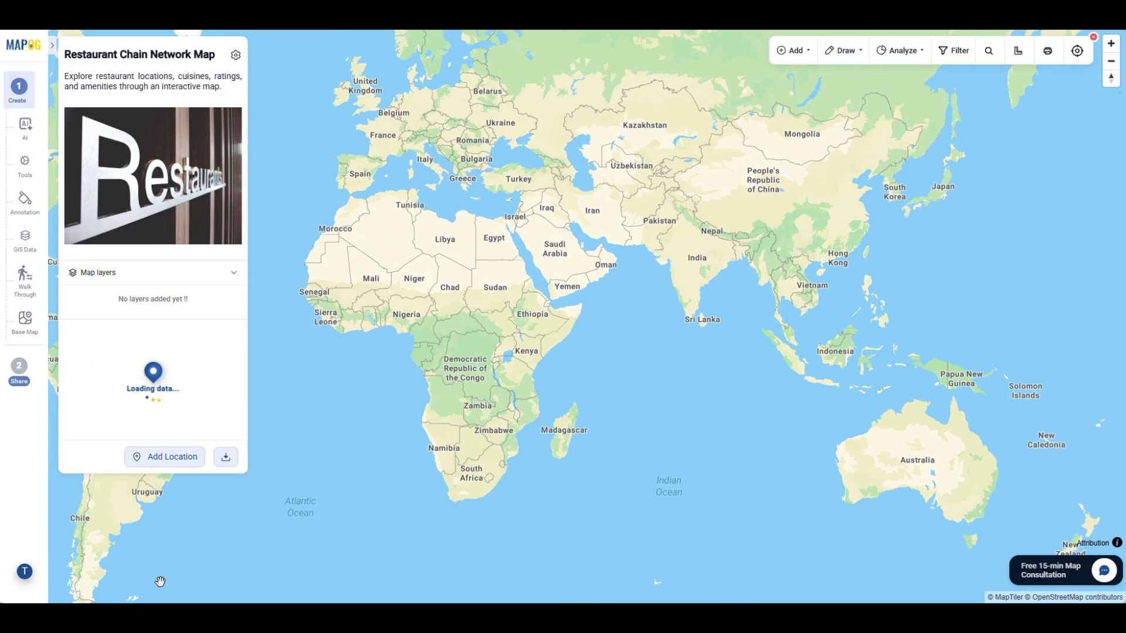
- Edit Tandoor Express: add the description "Casual dining restaurant with quick service.", images and opening hours (weekdays 9:00 AM to 12:00 PM), save, and open its details
scroll(170, 435, "down", 5)
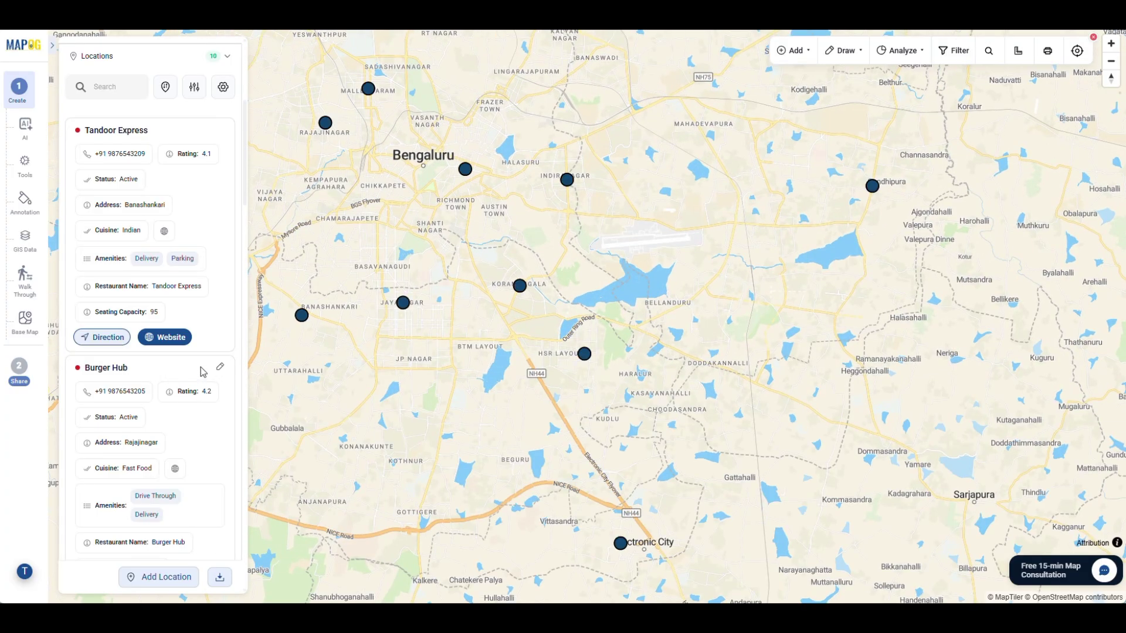
scroll(203, 371, "up", 5)
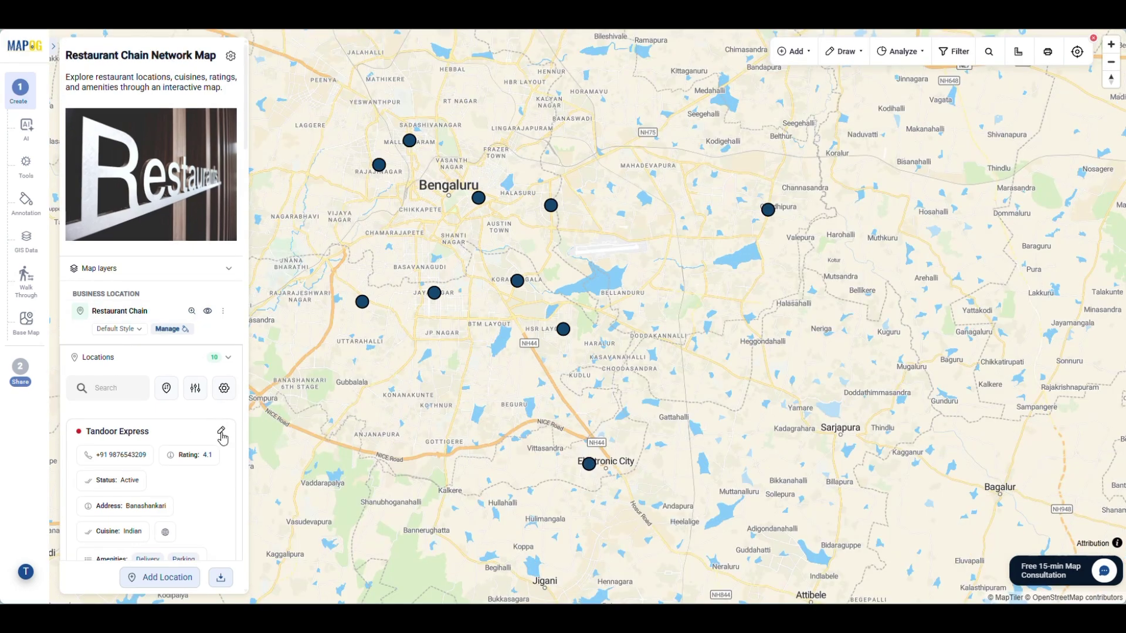
left_click(222, 434)
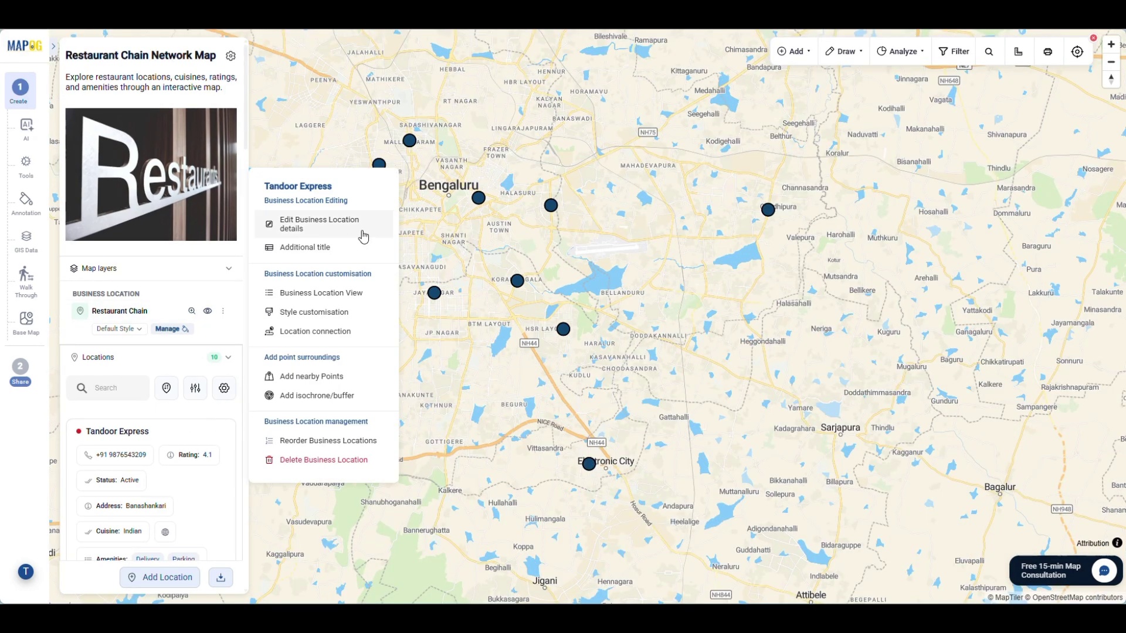
left_click(305, 232)
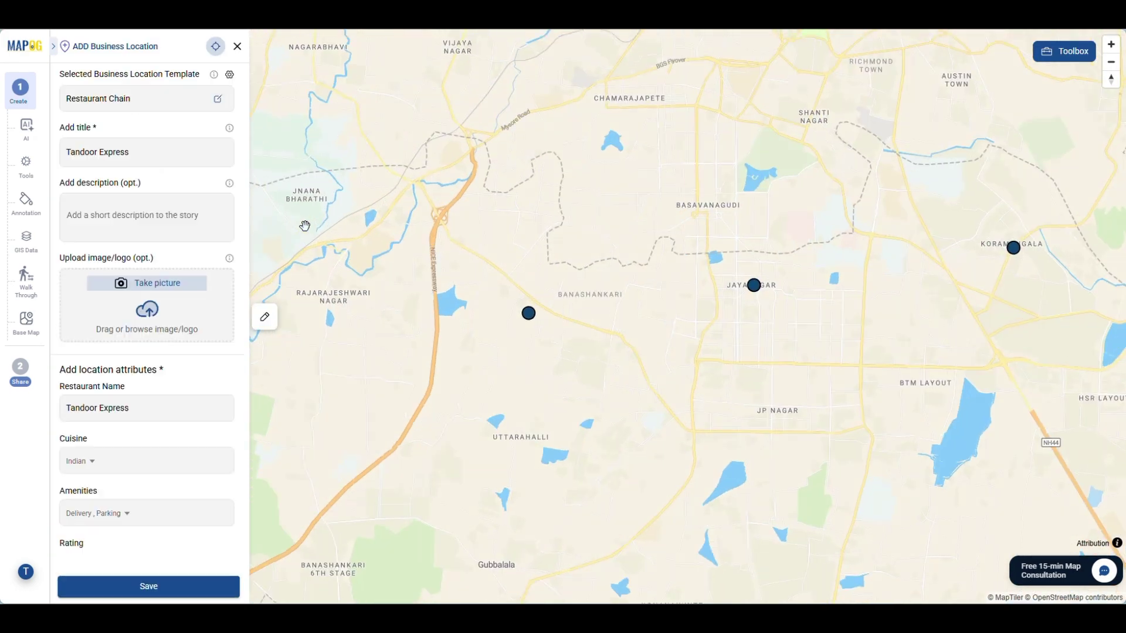
scroll(161, 421, "down", 10)
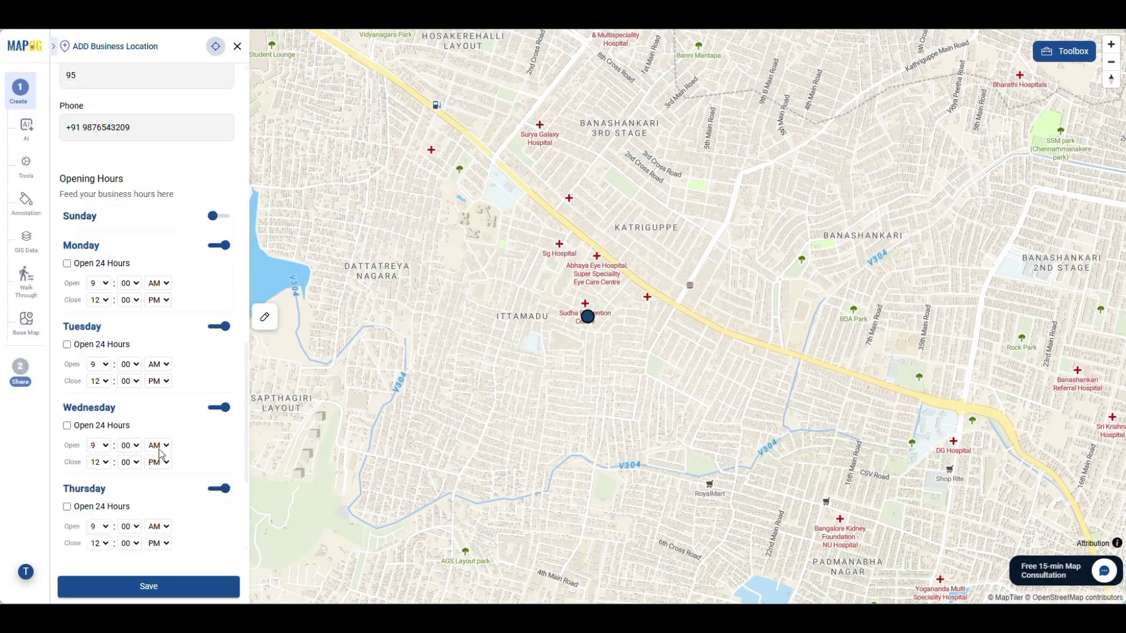
scroll(160, 422, "up", 8)
scroll(159, 433, "up", 4)
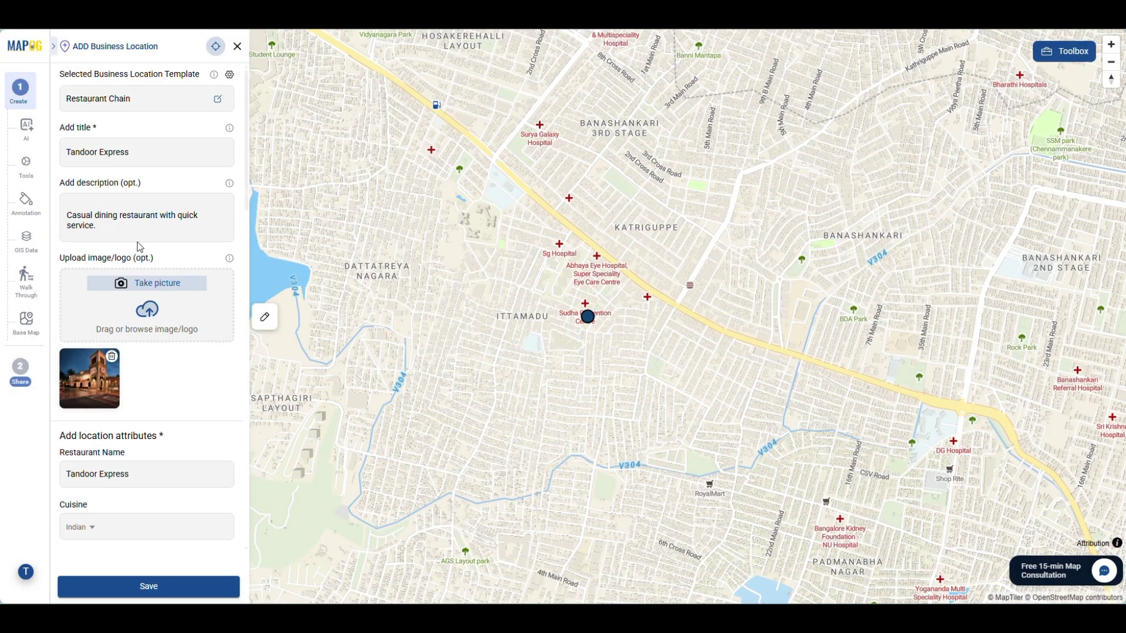
scroll(137, 242, "down", 15)
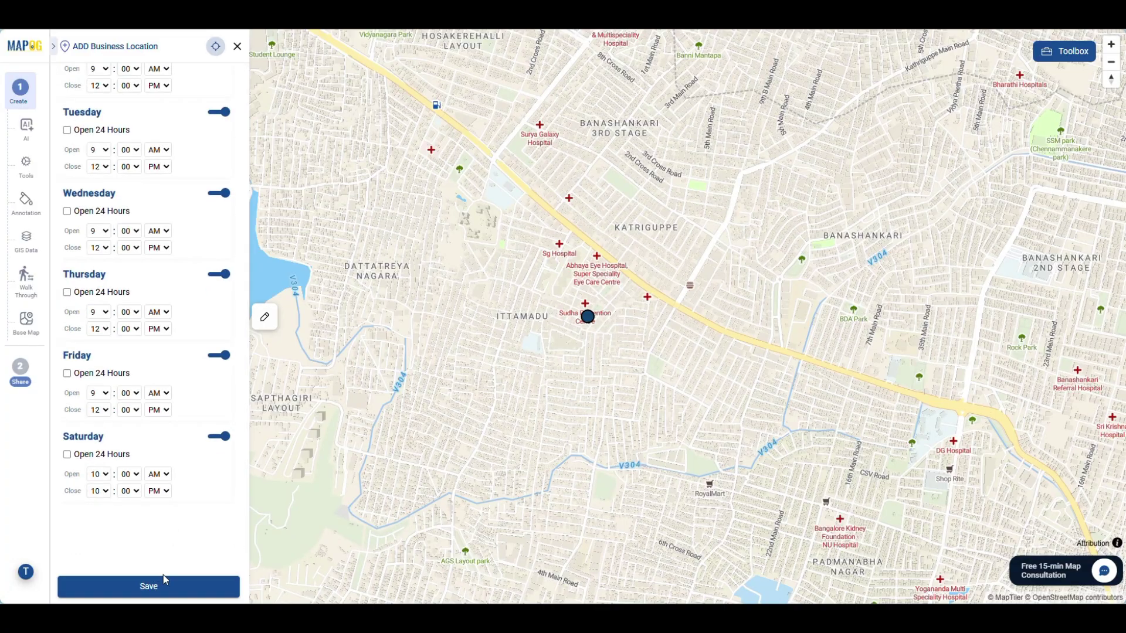
left_click(155, 588)
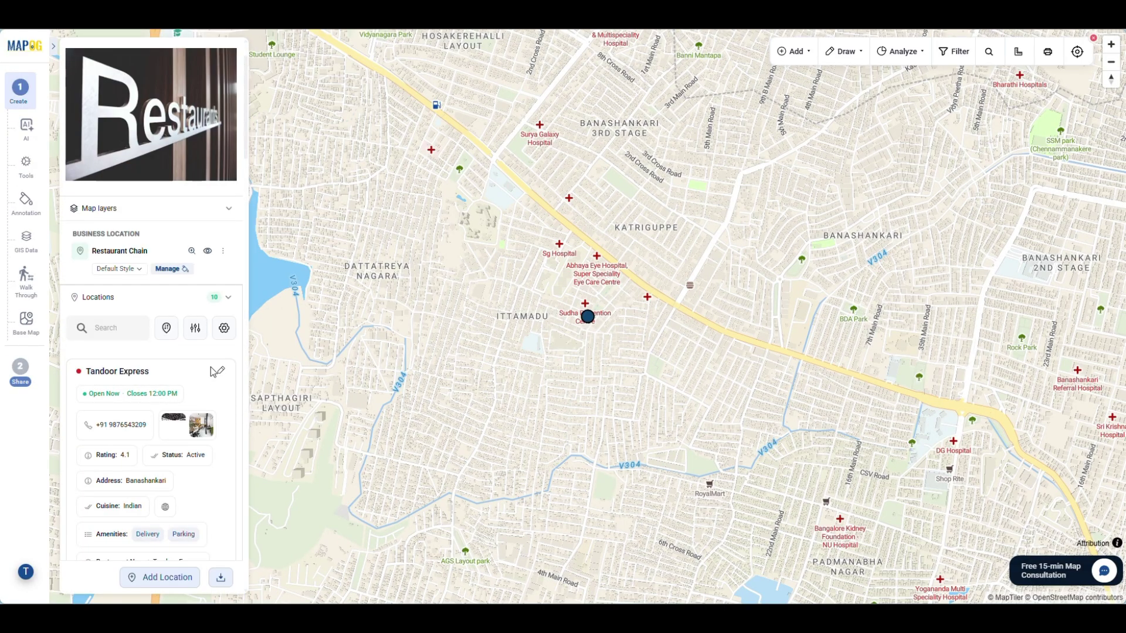
left_click(211, 388)
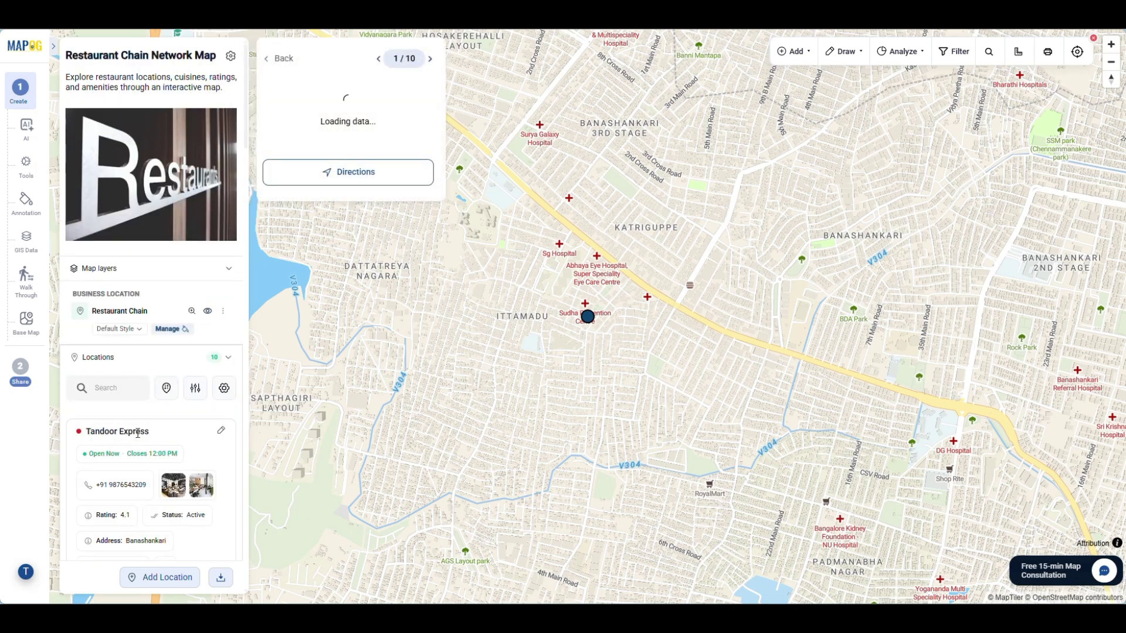
scroll(349, 167, "down", 2)
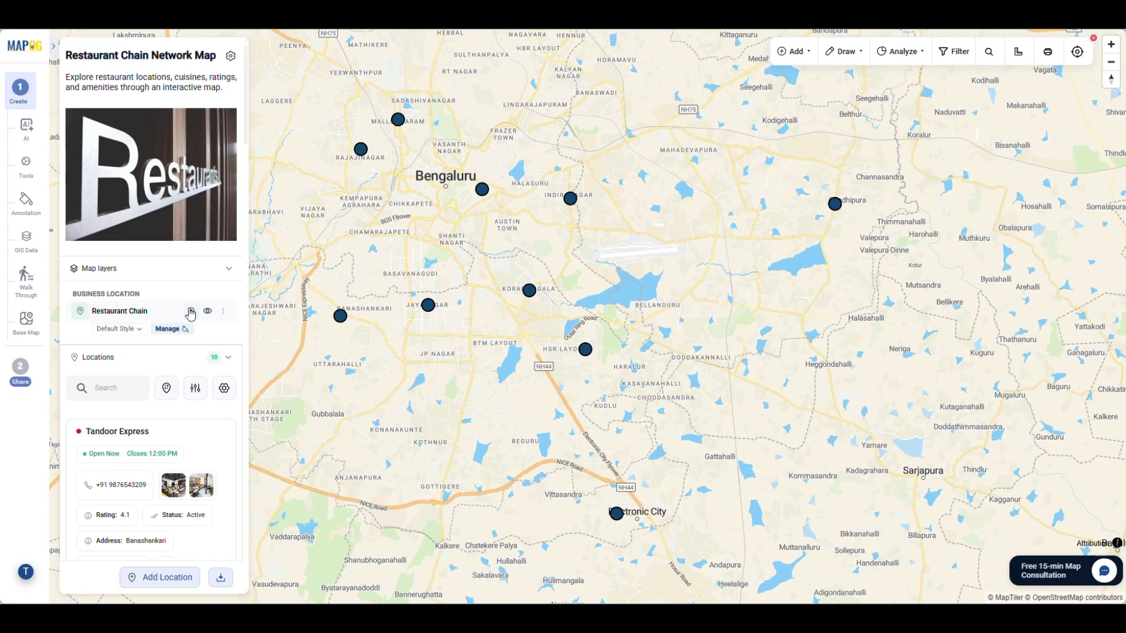
- Set up a Category style for the Restaurant Chain layer based on the Status attribute, using category icons
left_click(223, 311)
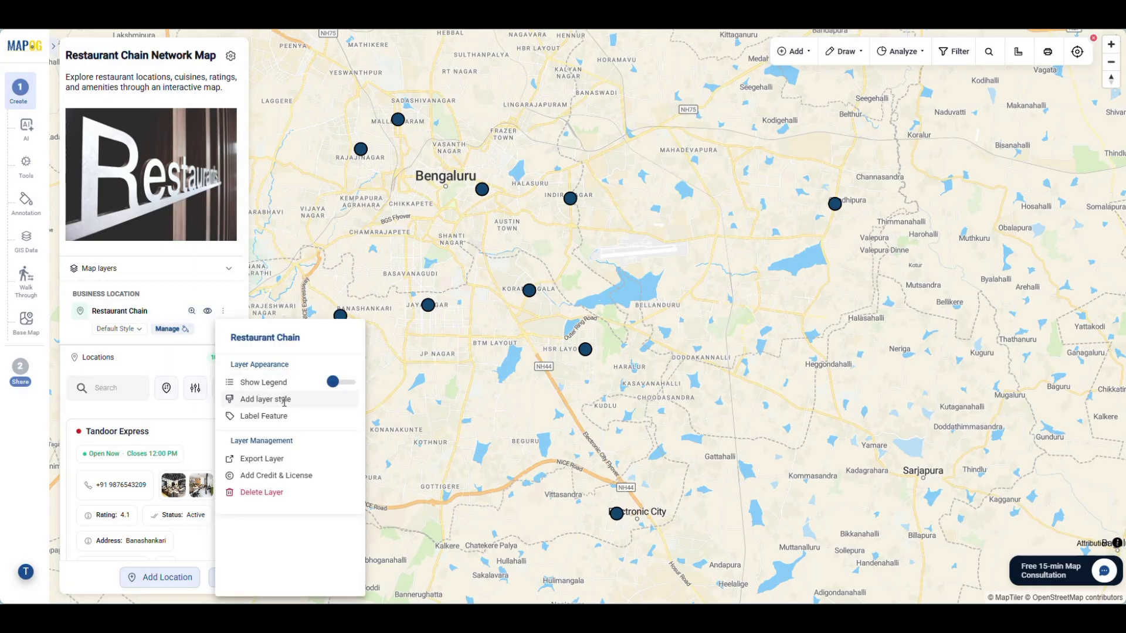
left_click(256, 399)
left_click(154, 134)
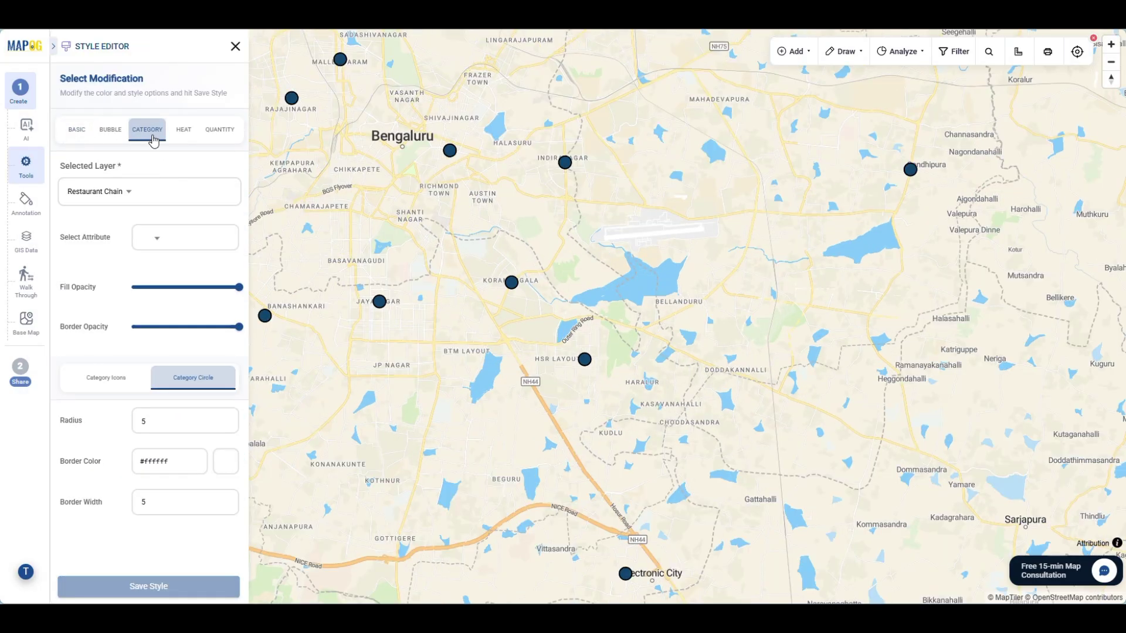
left_click(141, 240)
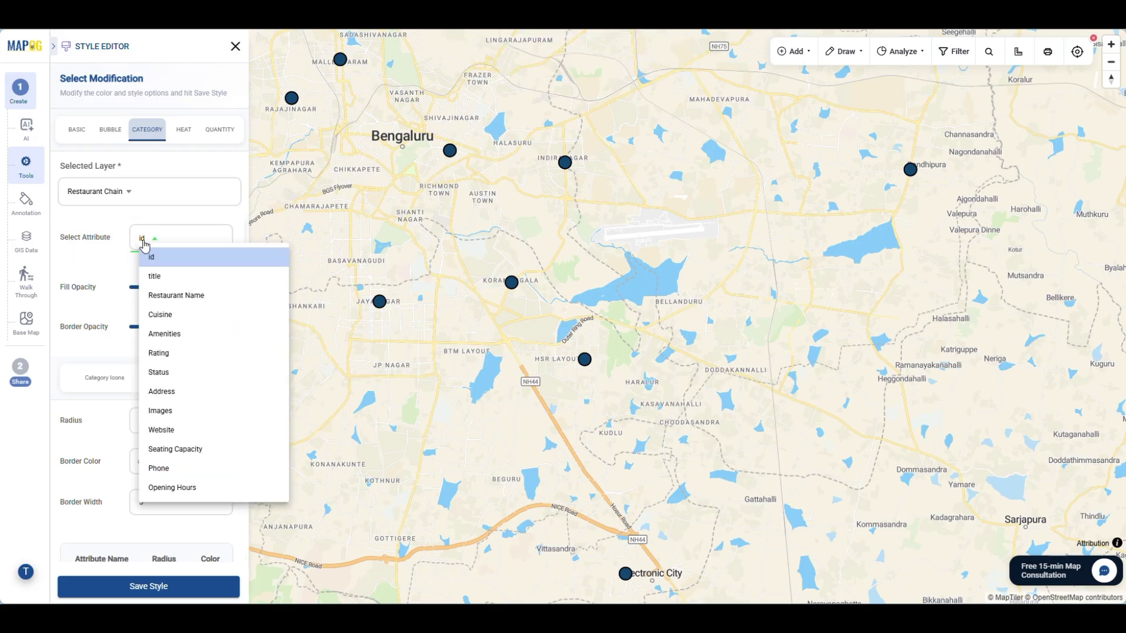
left_click(151, 372)
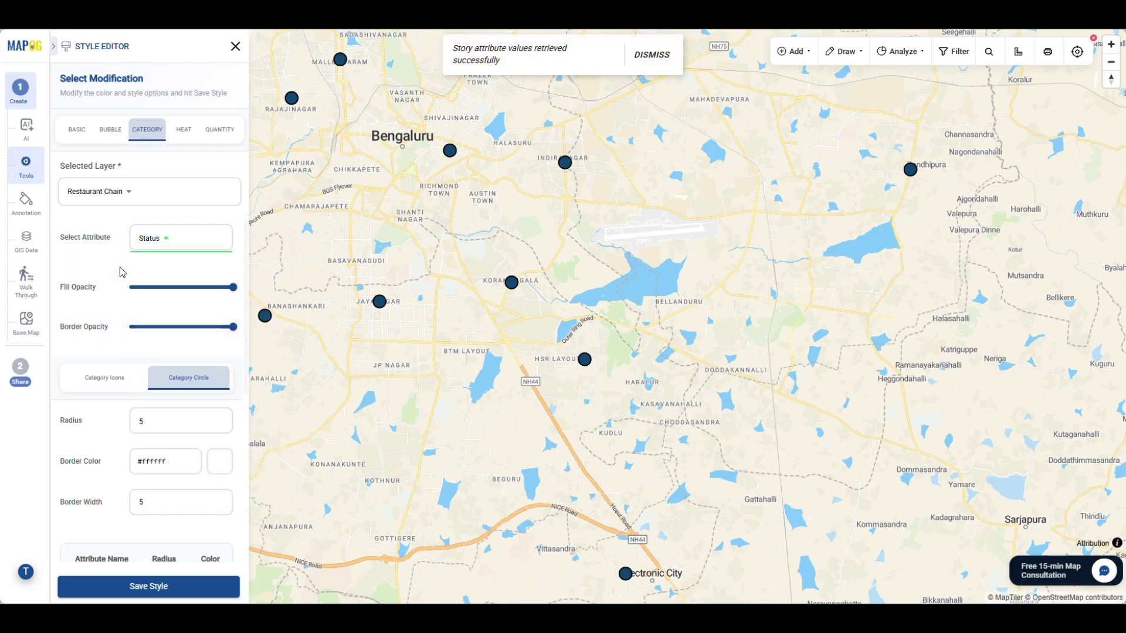
scroll(118, 264, "down", 2)
left_click(109, 246)
scroll(166, 291, "down", 2)
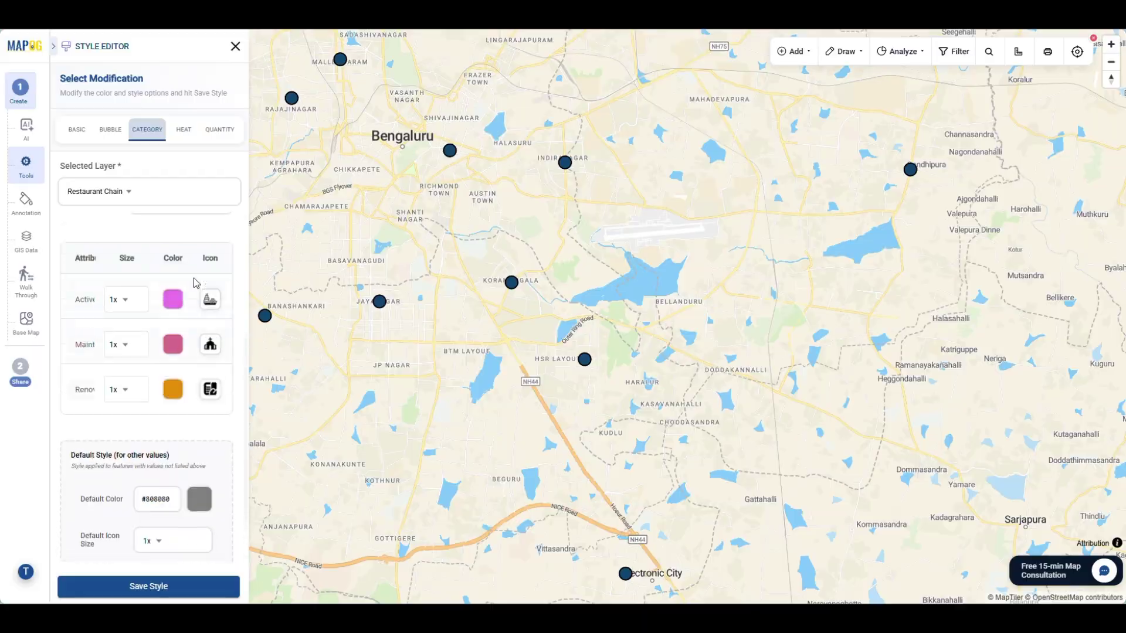
- Give the statuses store icons coloured green for Active, brown for Maintenance and #cc0000 red for Renovation, and save the layer style
left_click(621, 347)
left_click(562, 470)
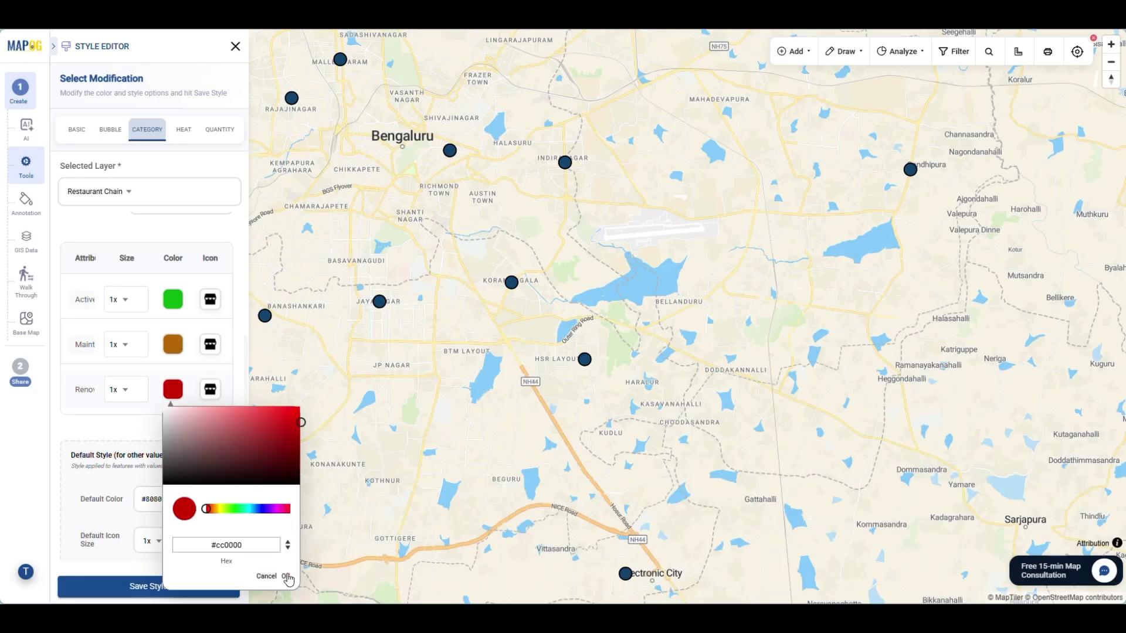
left_click(288, 578)
scroll(143, 460, "down", 1)
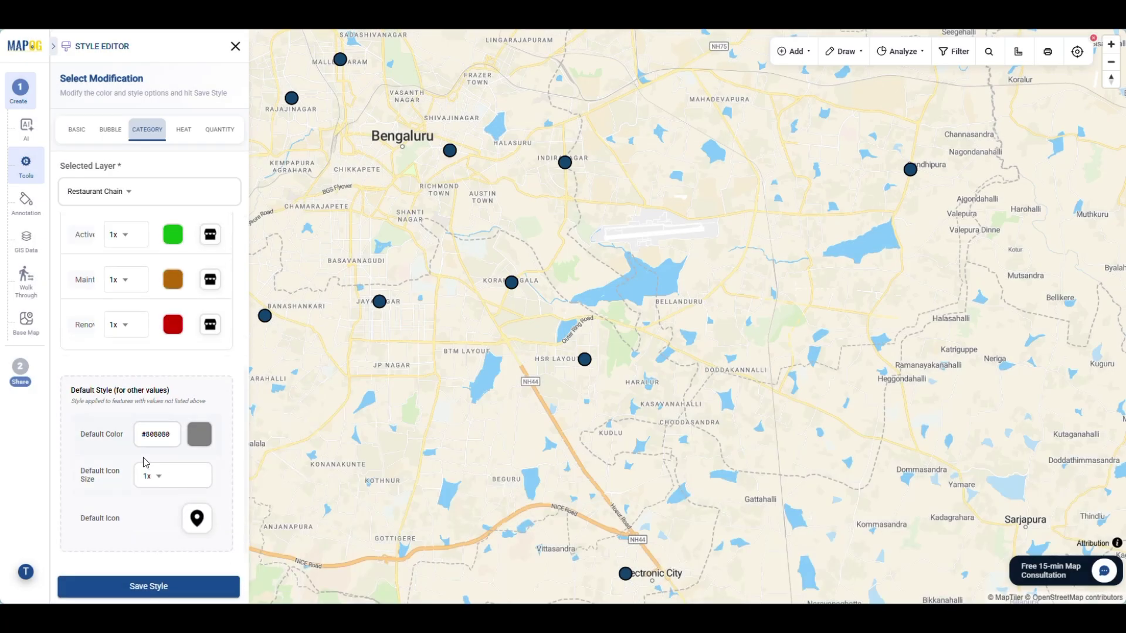
left_click(157, 587)
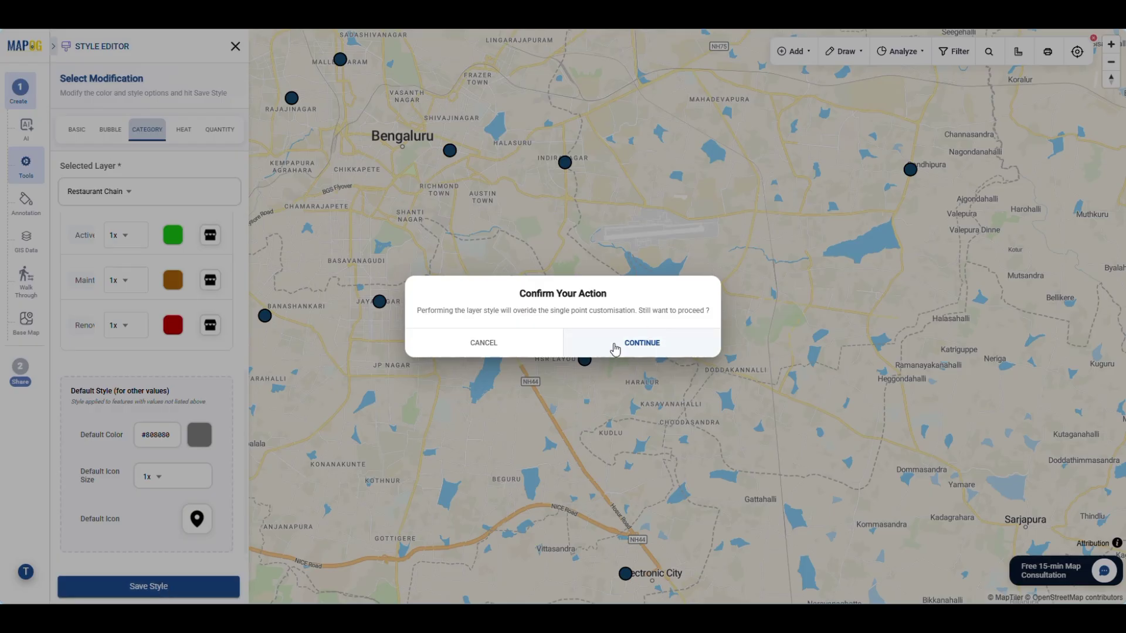
left_click(651, 344)
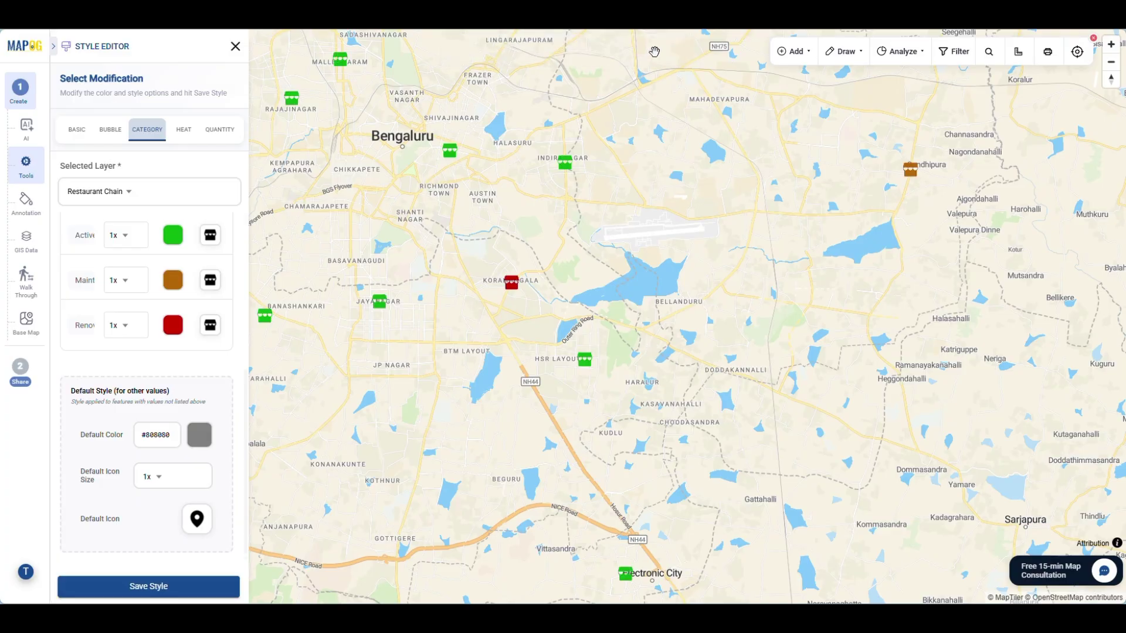
- Leave the style editor and turn on the legend for the Restaurant Chain layer
scroll(410, 235, "down", 2)
scroll(411, 235, "up", 2)
left_click(222, 310)
left_click(342, 383)
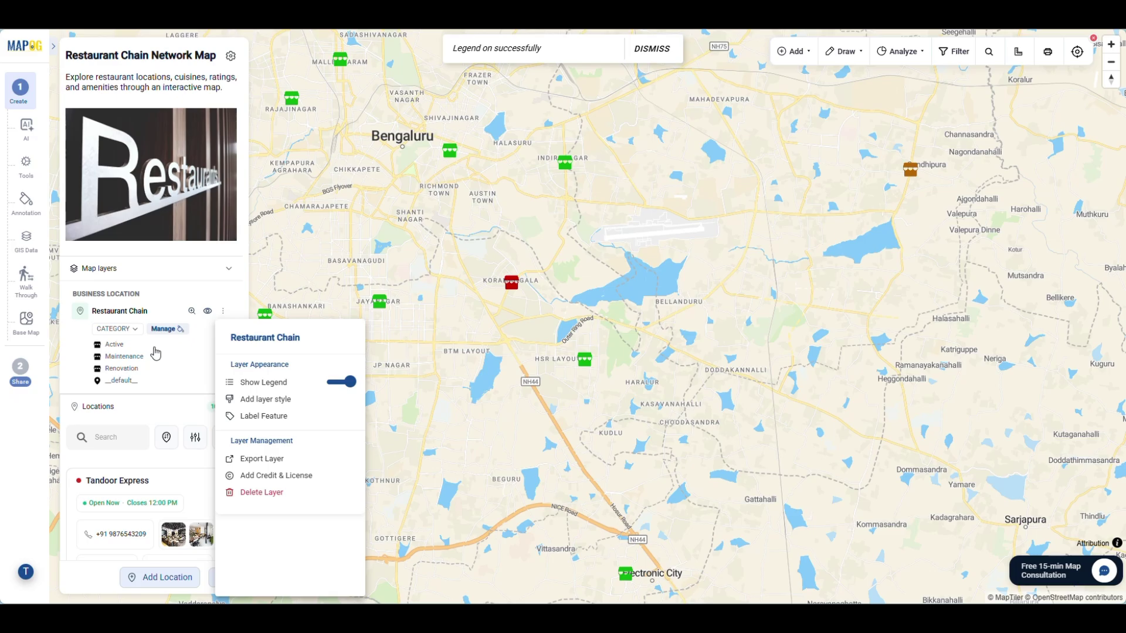
left_click(129, 356)
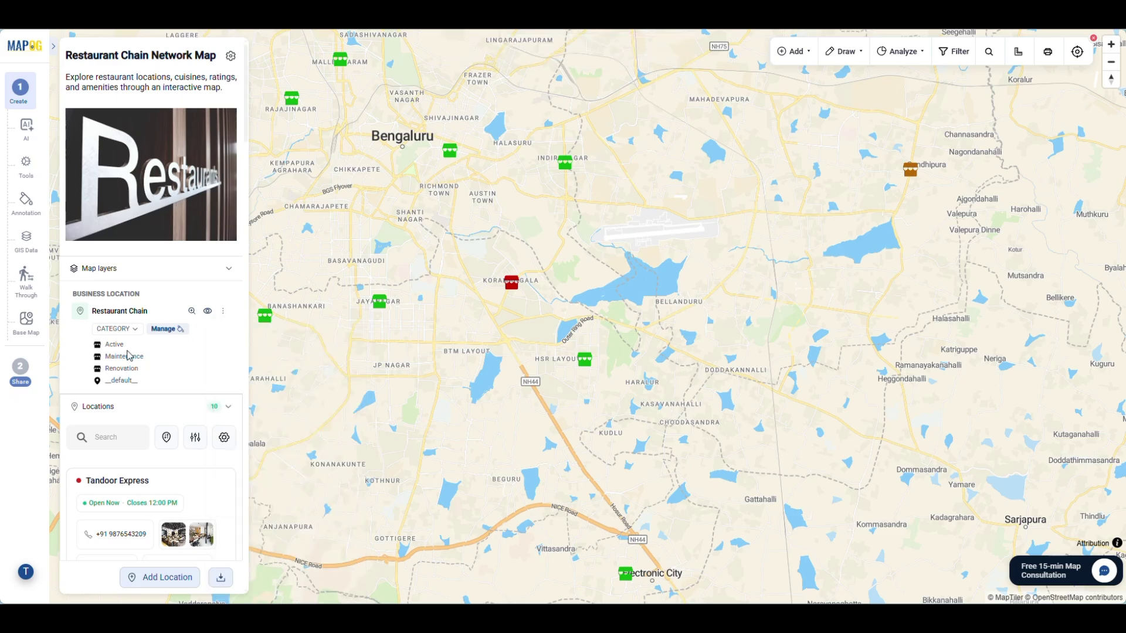
- Label the Restaurant Chain layer by Restaurant Name in black Open Sans Regular at font size 18, and save the label
left_click(223, 312)
left_click(258, 414)
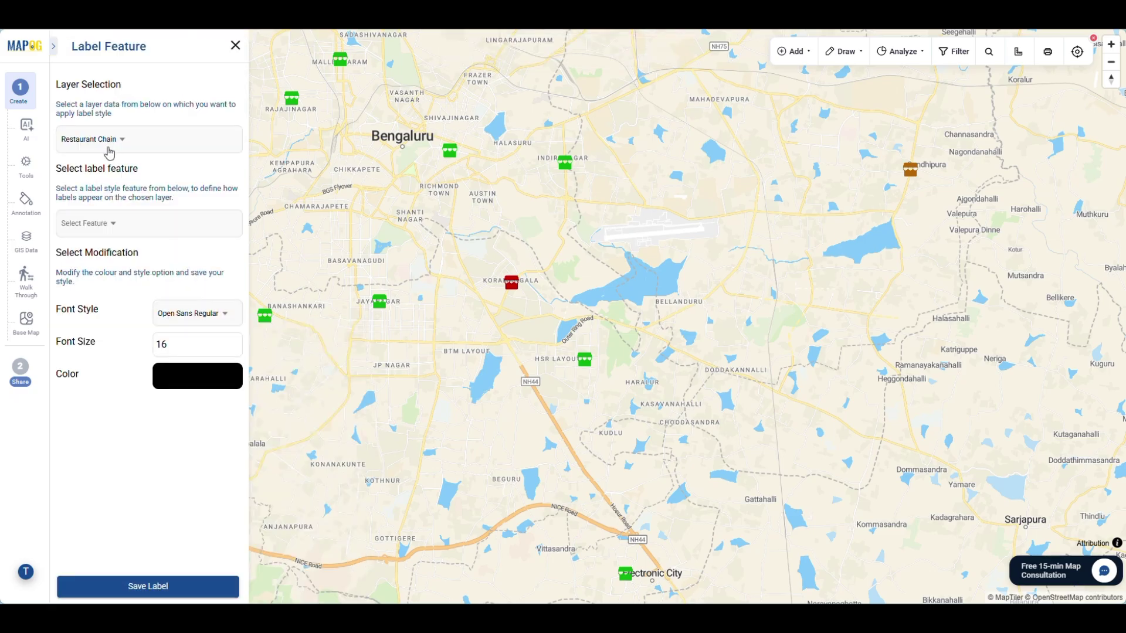
left_click(104, 226)
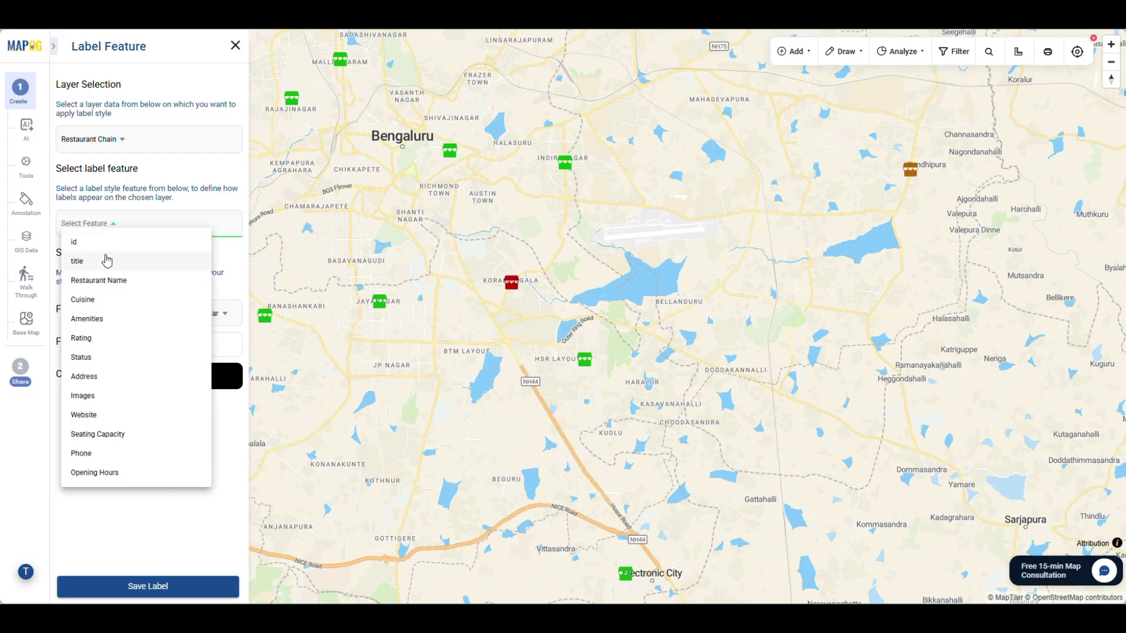
left_click(109, 281)
left_click(199, 376)
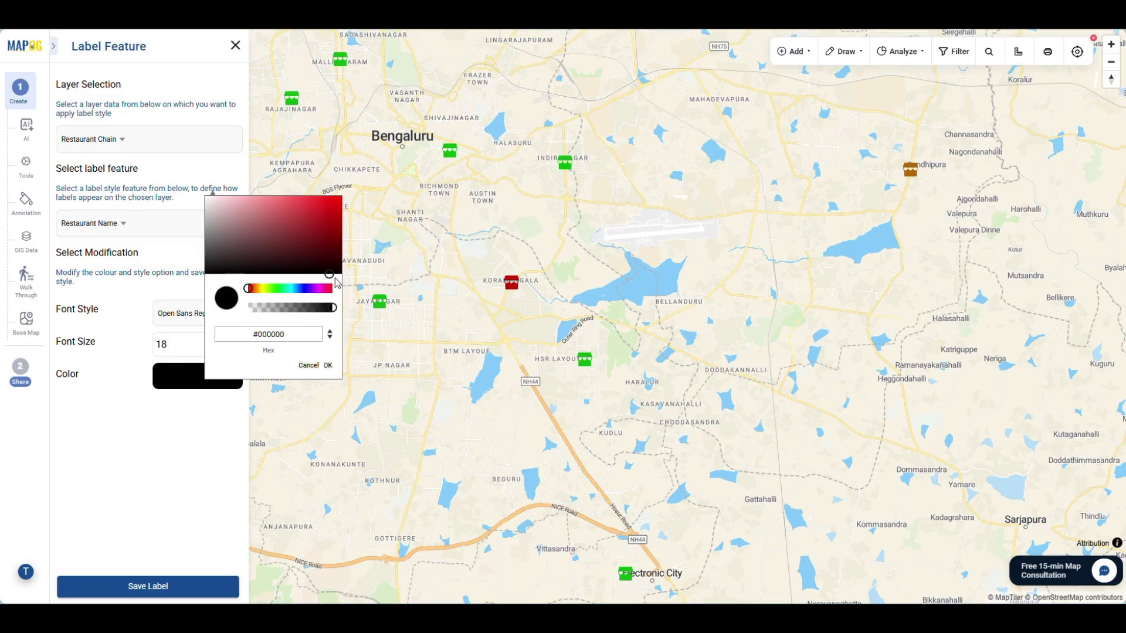
left_click(305, 365)
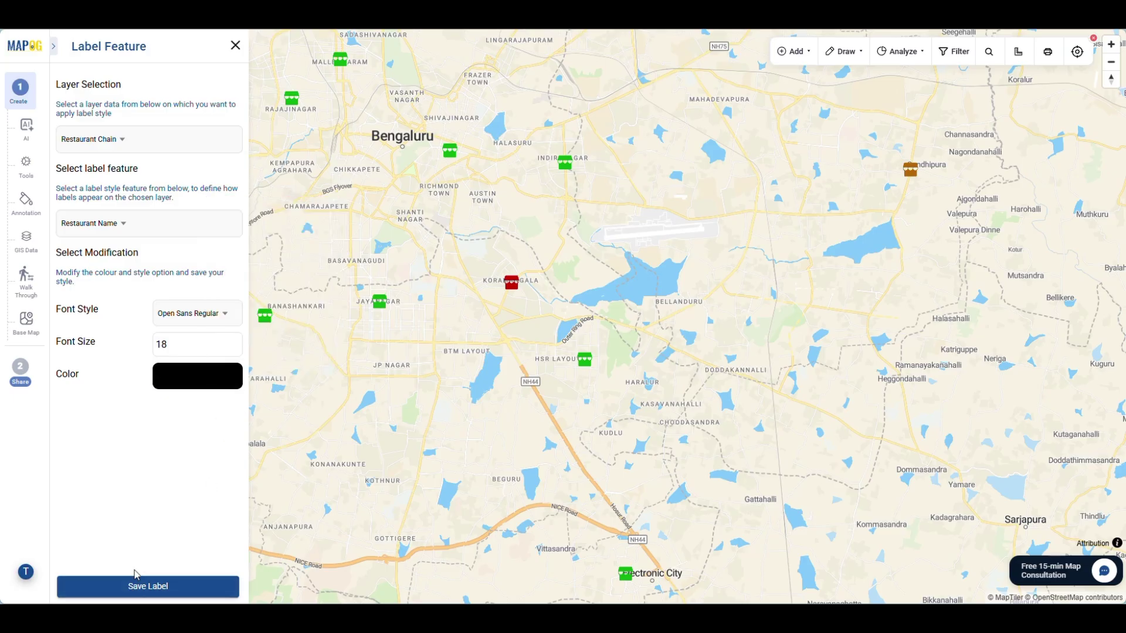
left_click(158, 590)
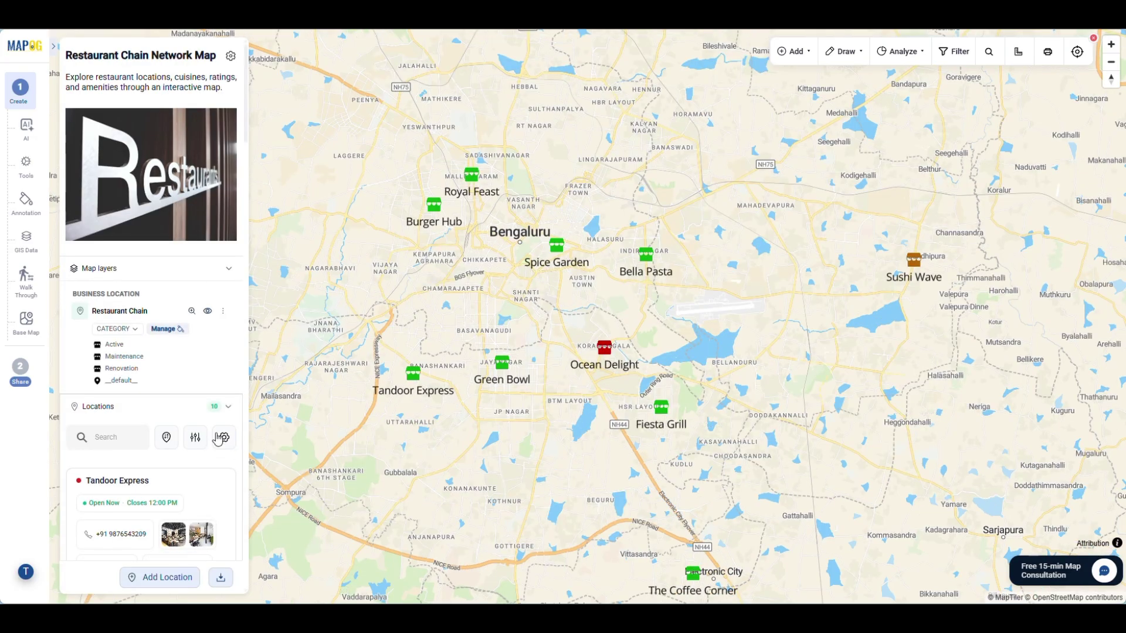
- Try hiding Address, Cuisine, Opening Hours, Phone and Rating in the Restaurant Chain display properties, and re-enable all fields
left_click(225, 438)
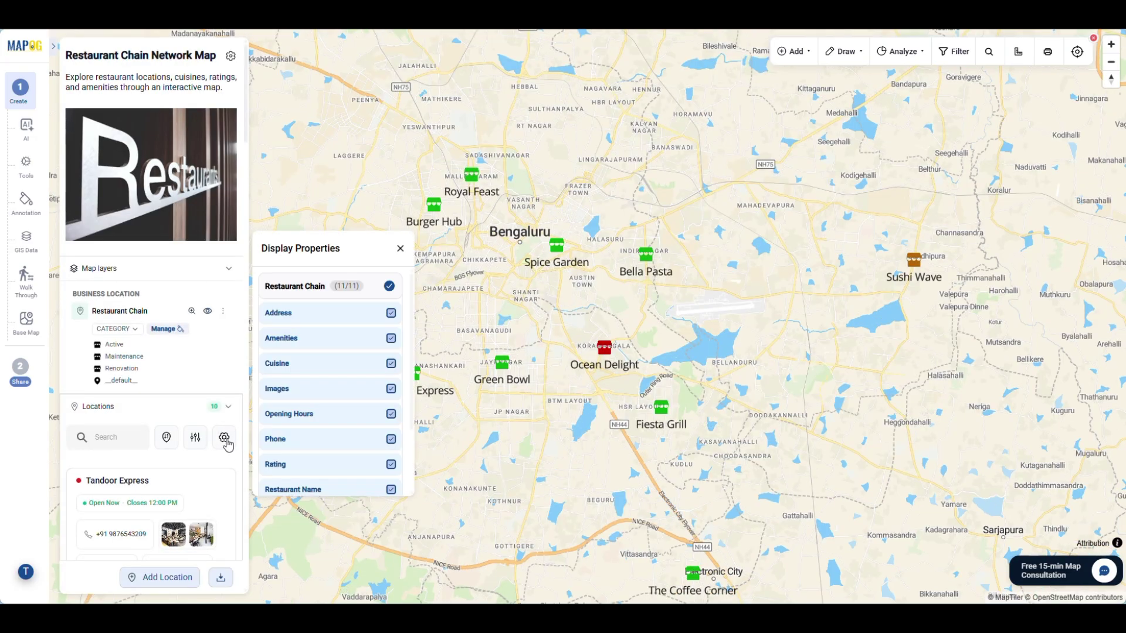
left_click(391, 313)
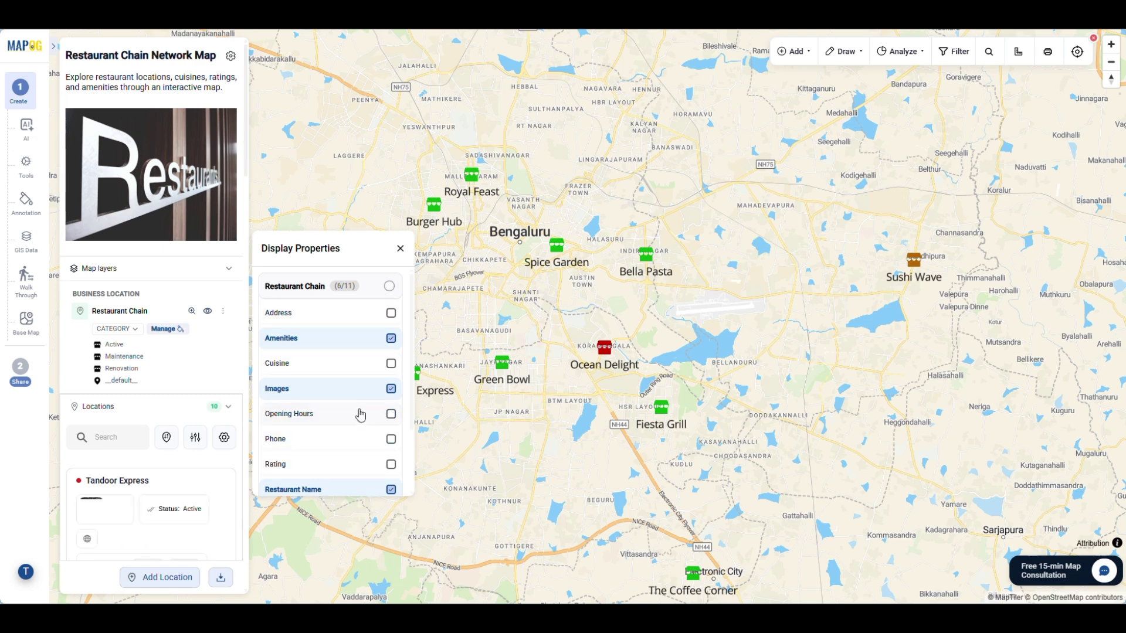
left_click(389, 286)
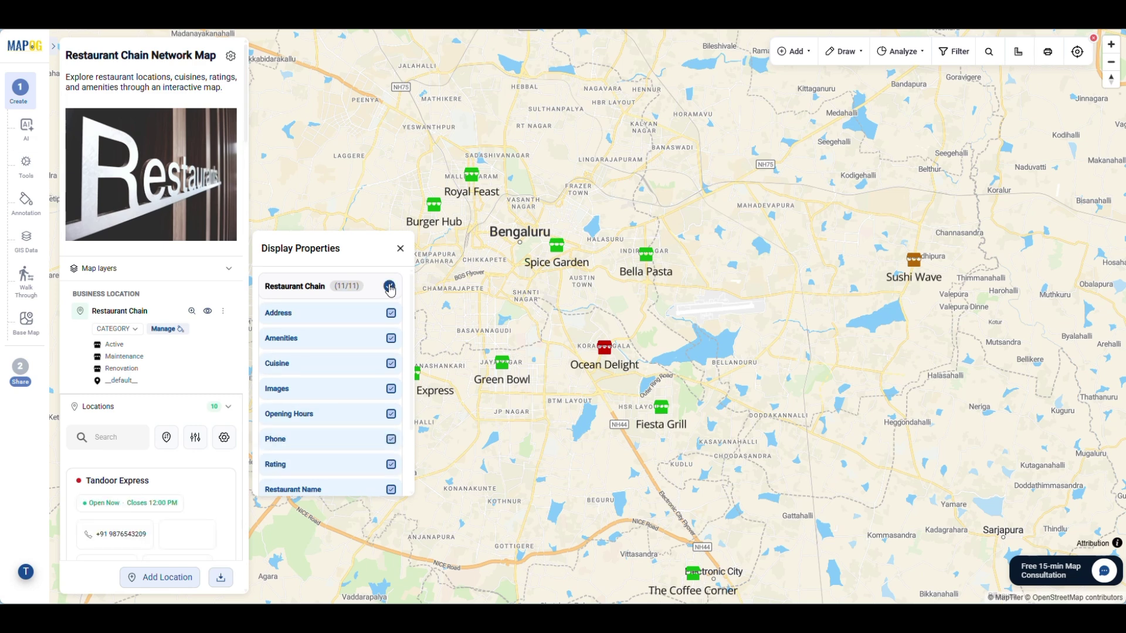
- Review the field list, close the display properties and look over the restaurant cards in the locations list
scroll(352, 355, "down", 2)
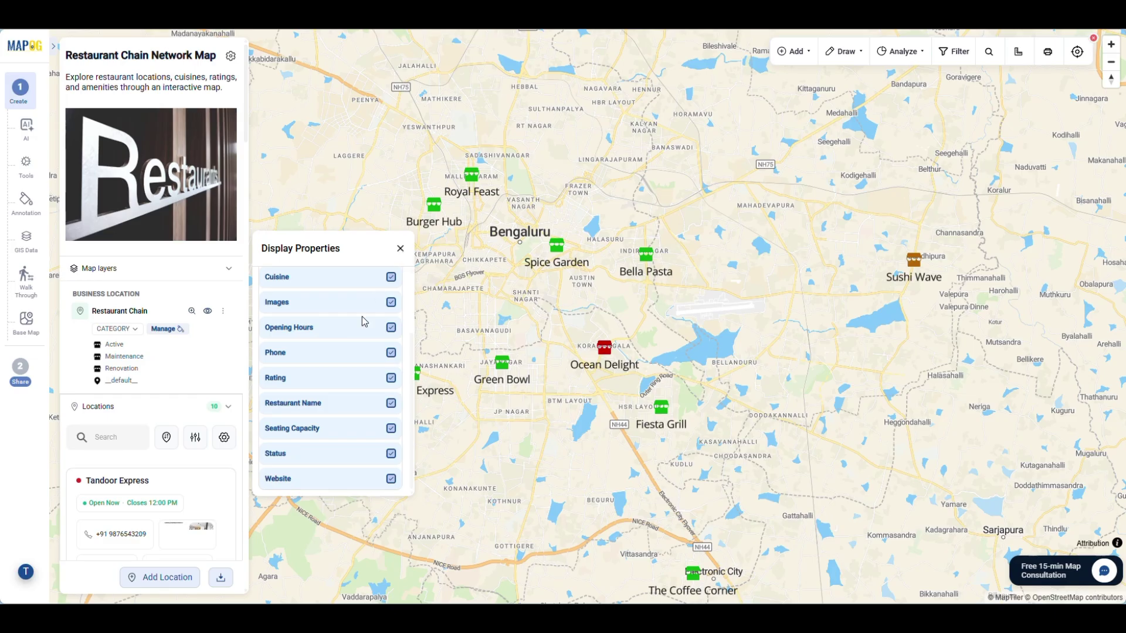
scroll(364, 321, "up", 2)
left_click(400, 248)
scroll(187, 318, "down", 5)
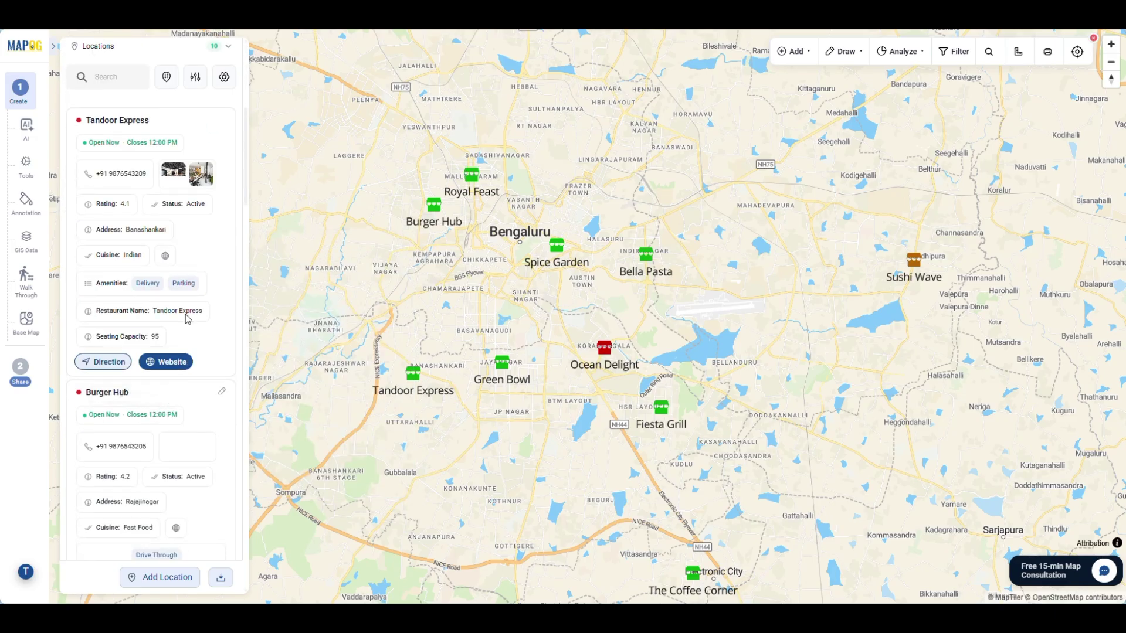
scroll(210, 258, "up", 5)
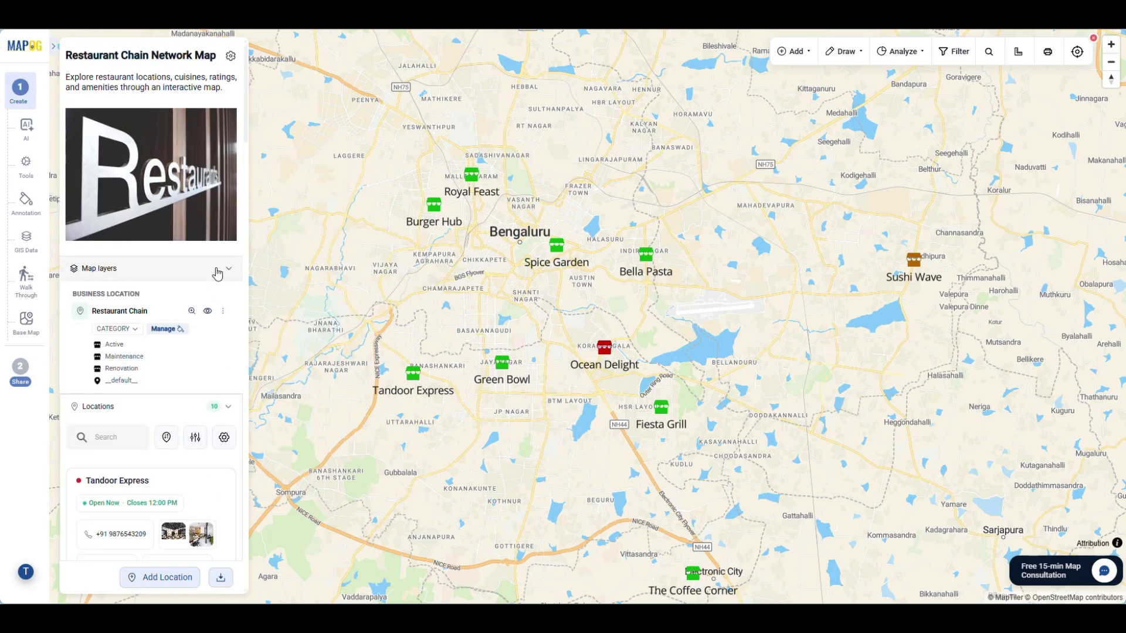
scroll(535, 327, "down", 2)
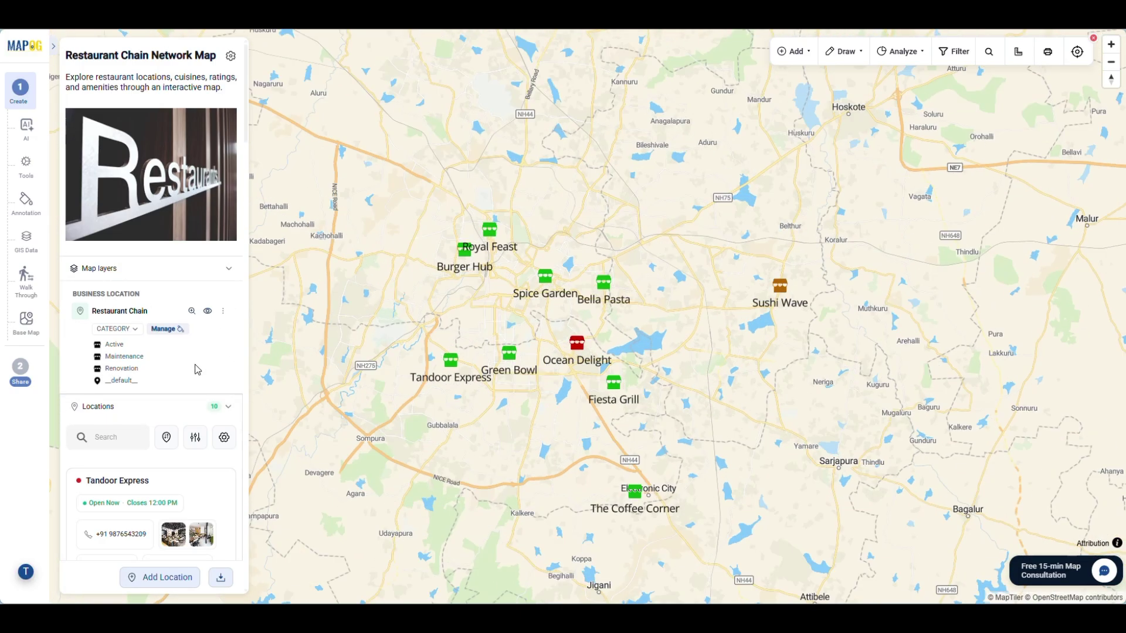
- Filter the Restaurant Chain locations to the Cafe cuisine and apply the filter
left_click(196, 439)
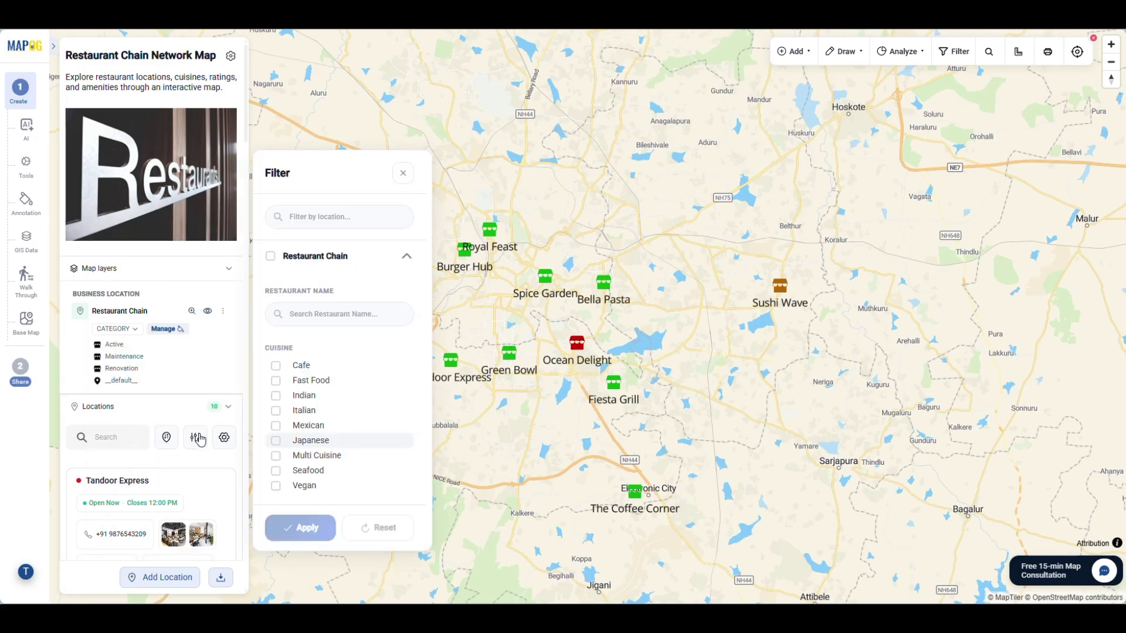
scroll(335, 273, "down", 2)
left_click(276, 245)
scroll(289, 334, "down", 5)
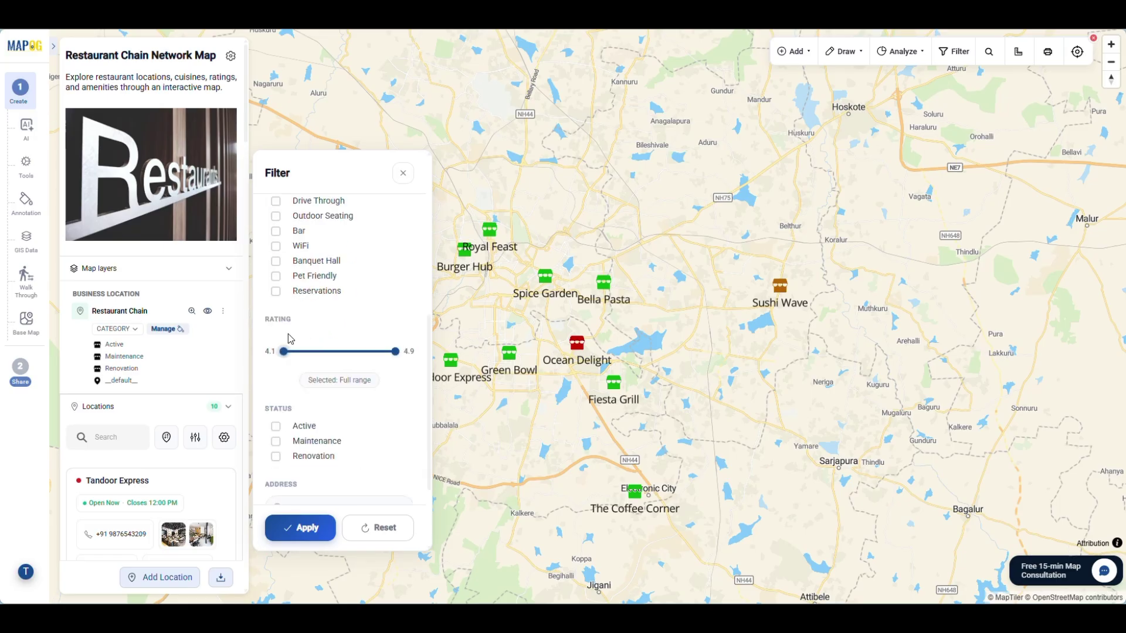
scroll(302, 339, "up", 8)
scroll(302, 339, "down", 10)
left_click(317, 526)
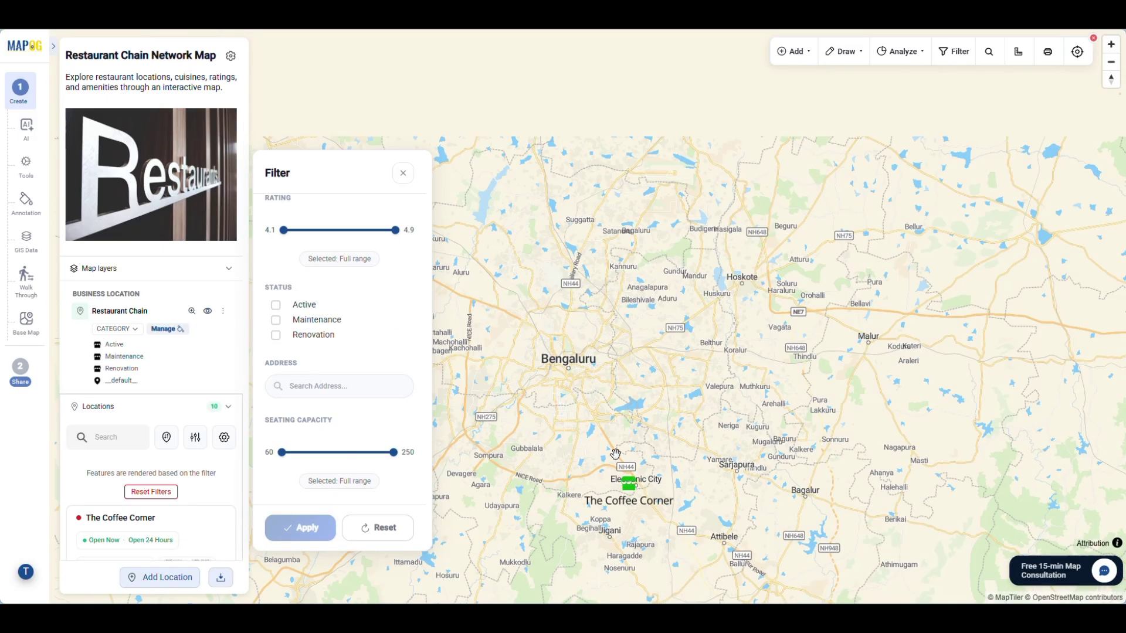
- Look at The Coffee Corner's details and reset the location filters
left_click(587, 242)
left_click(284, 58)
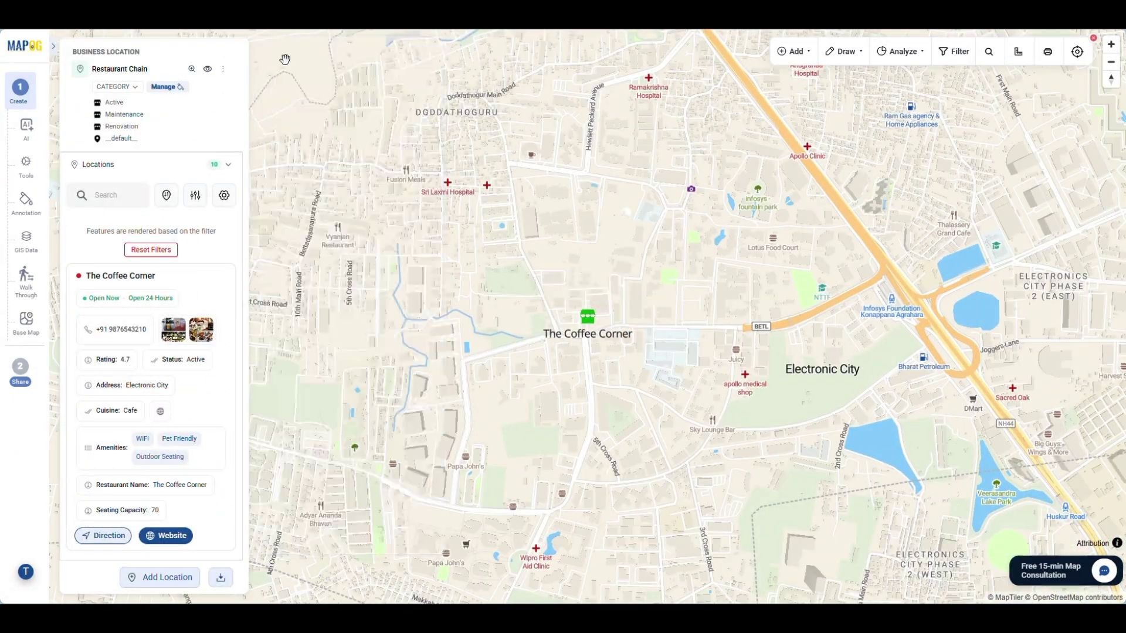
scroll(181, 483, "up", 4)
left_click(151, 492)
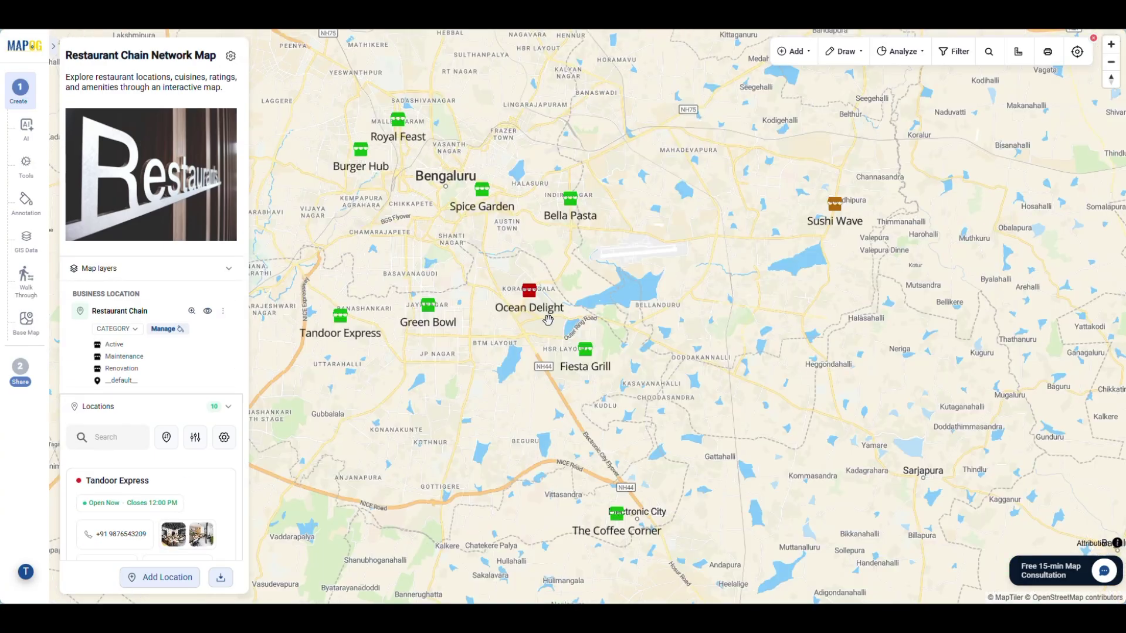
- Sort the restaurant locations by distance from Airport Arrival Road, Bengaluru
left_click(166, 437)
scroll(145, 406, "down", 1)
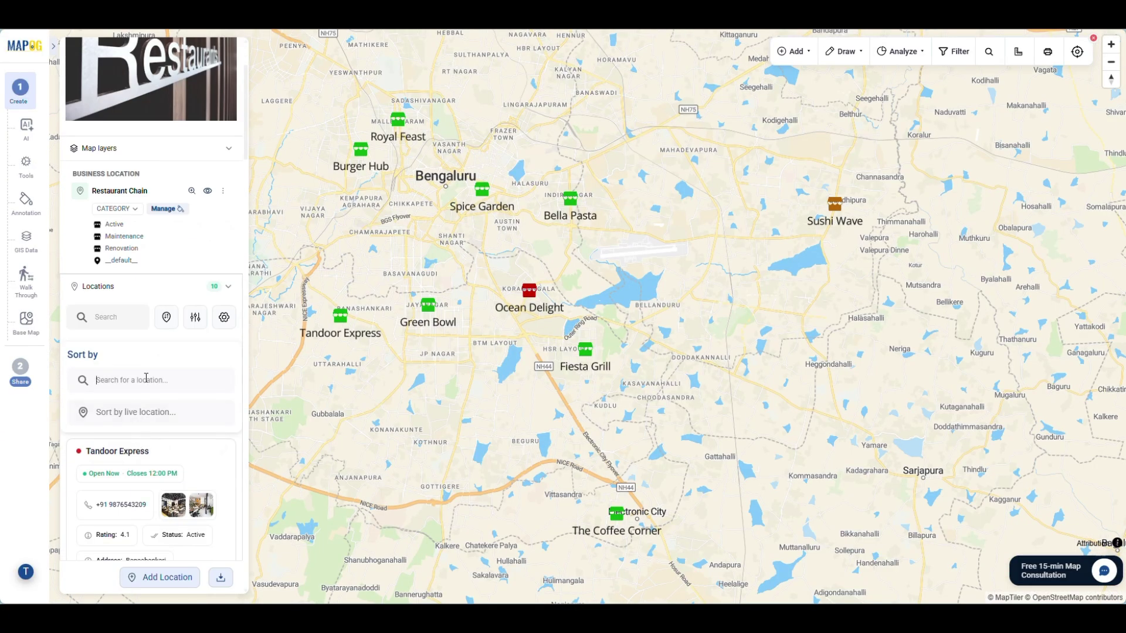
type("airport ar")
left_click(115, 437)
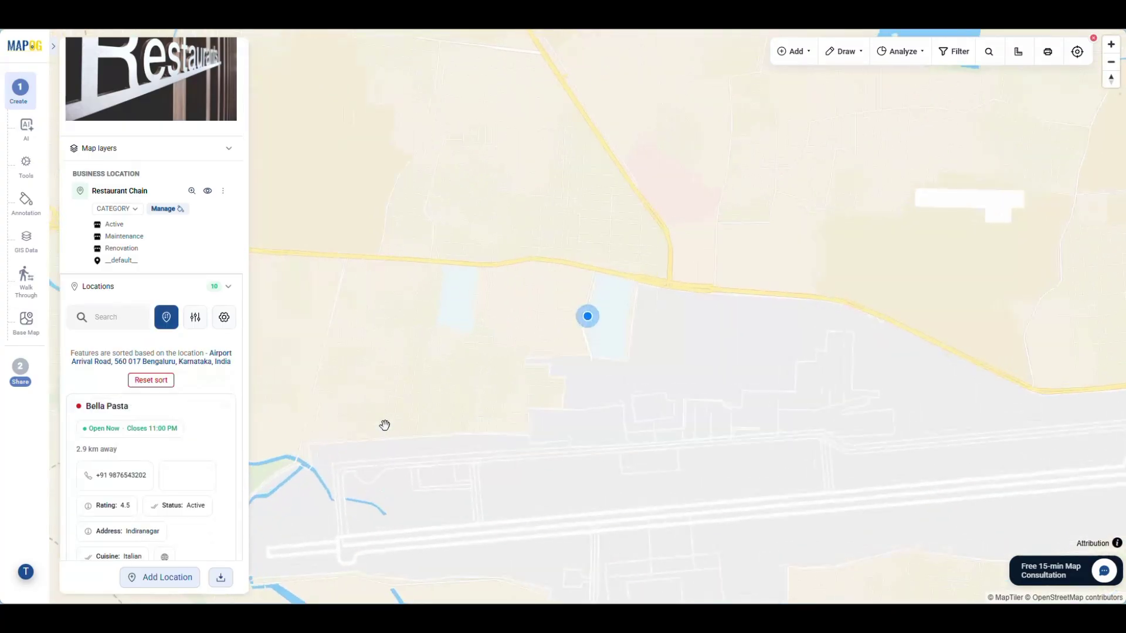
- Review the sorted restaurants, reset the sort and fit the map to the Restaurant Chain layer
scroll(384, 425, "down", 5)
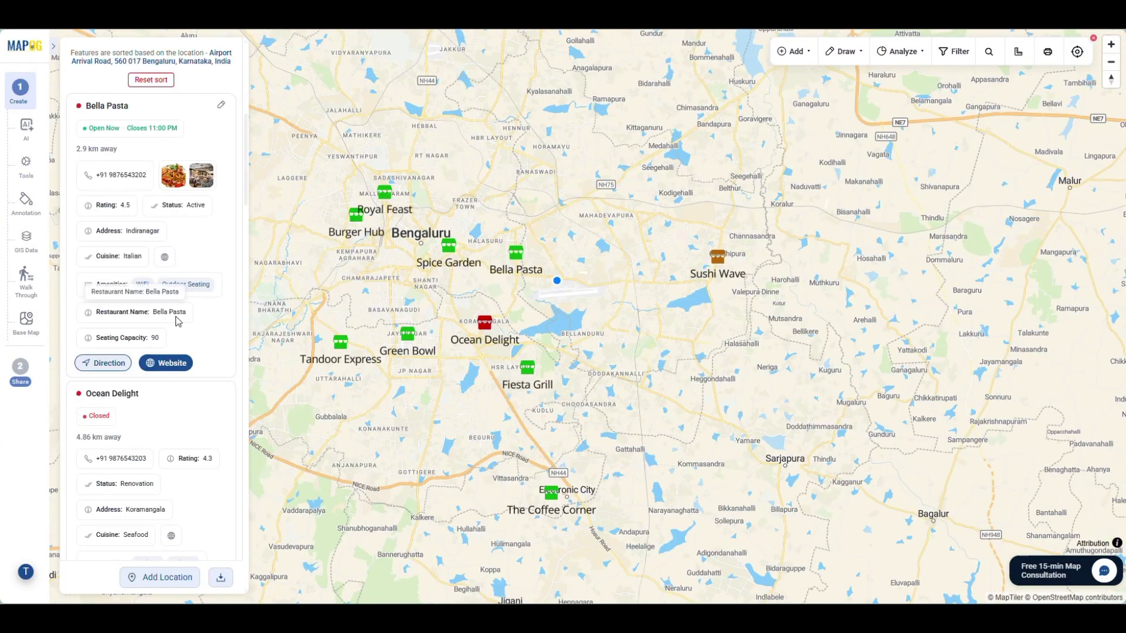
scroll(178, 317, "up", 7)
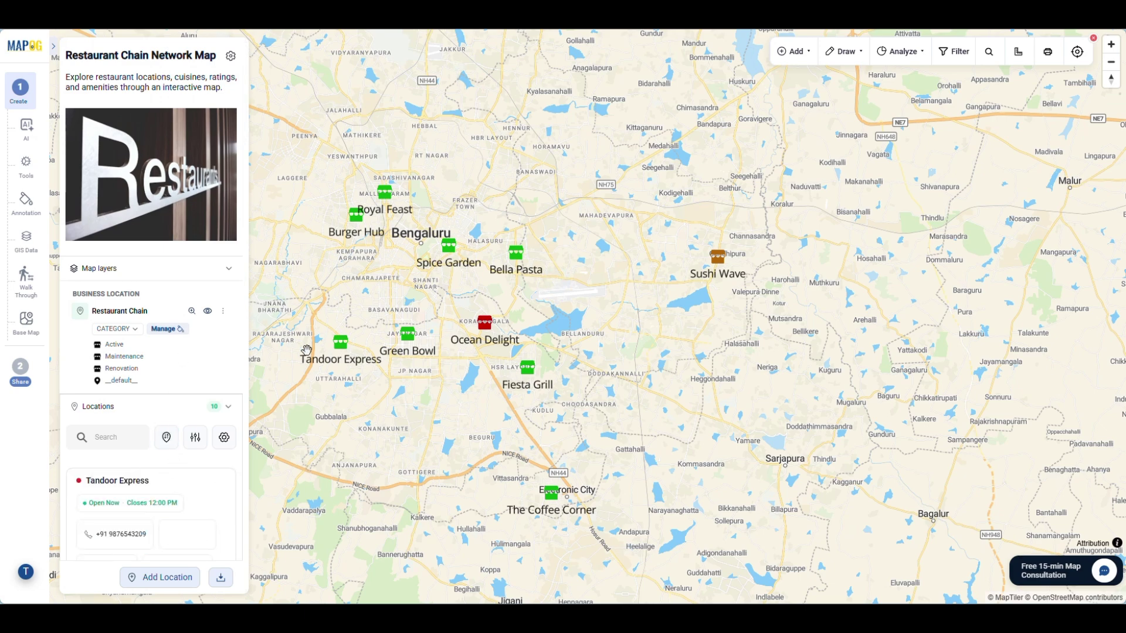
scroll(312, 349, "down", 3)
left_click(193, 312)
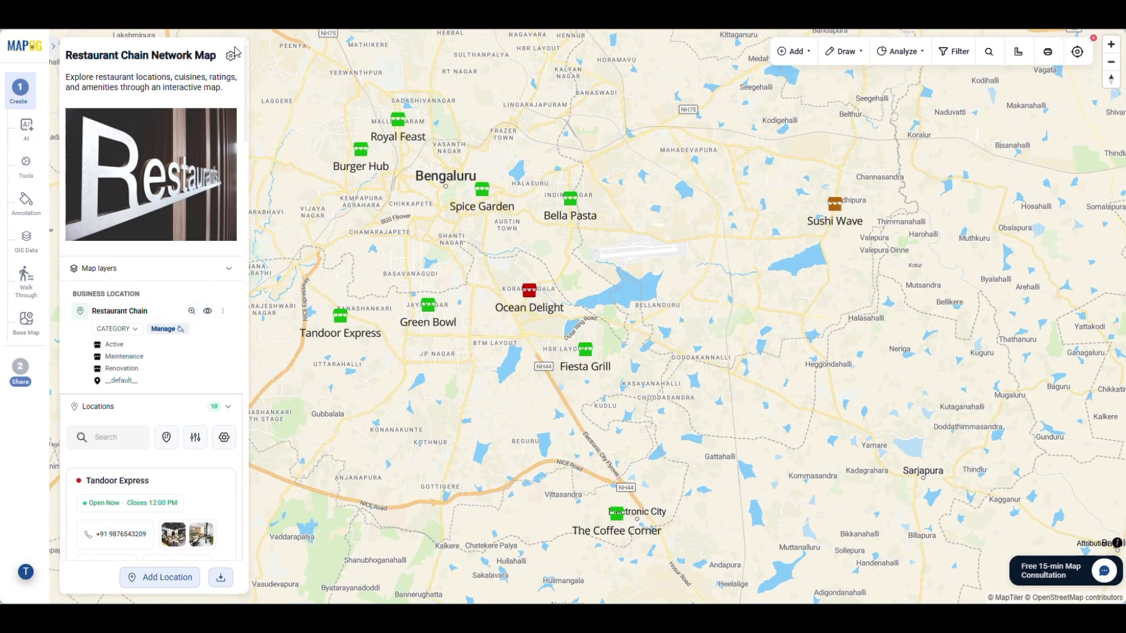
left_click(230, 59)
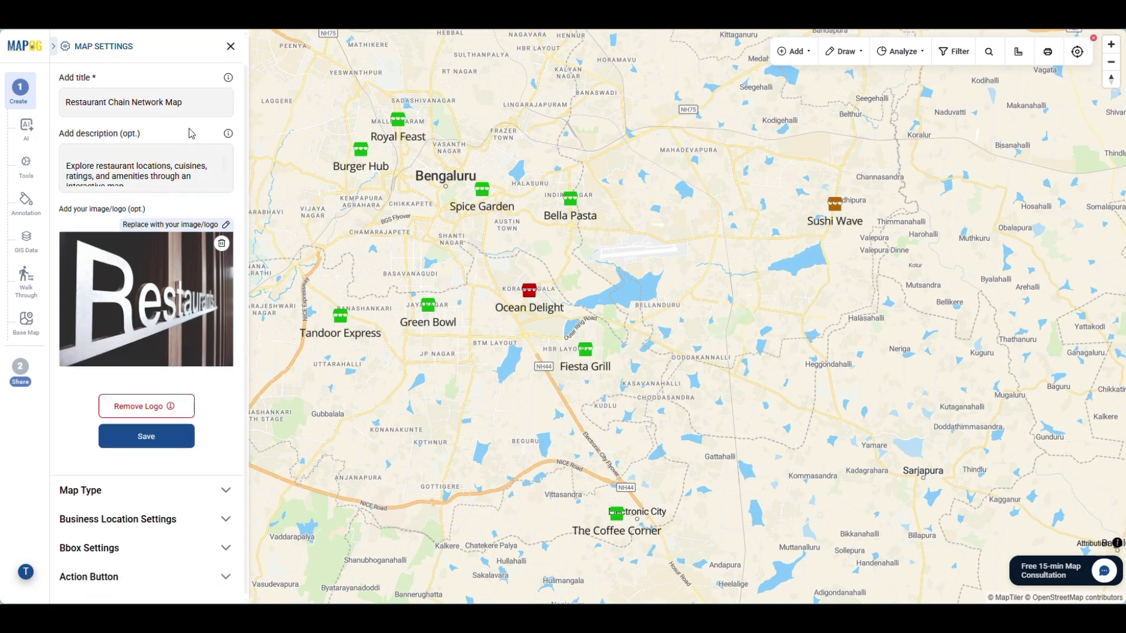
left_click(147, 572)
scroll(146, 572, "down", 3)
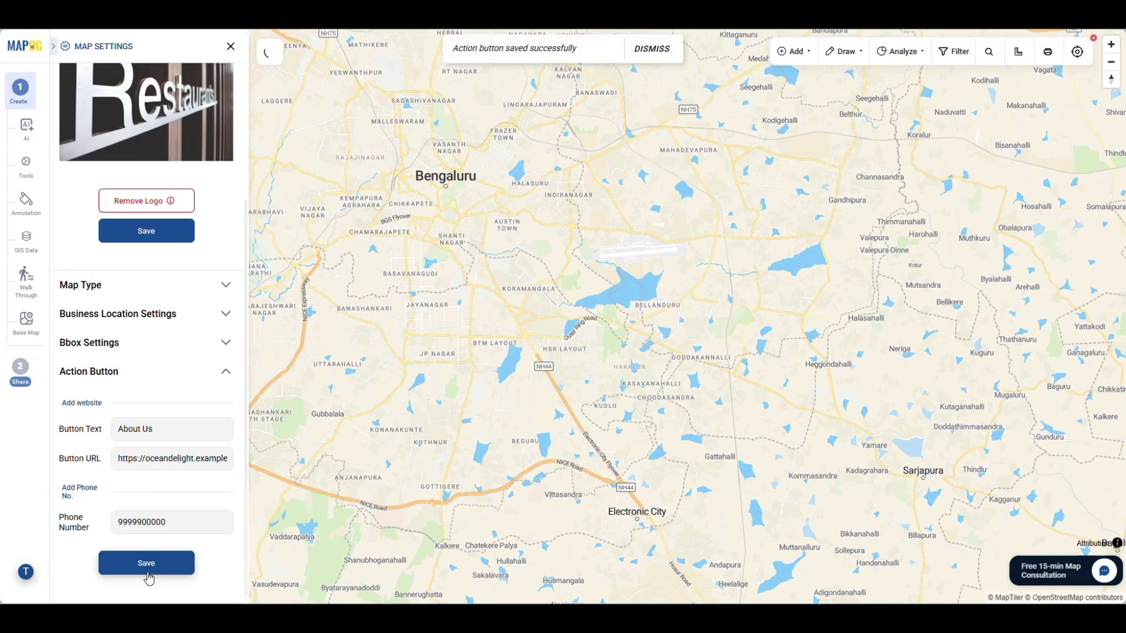
scroll(123, 393, "up", 4)
left_click(231, 46)
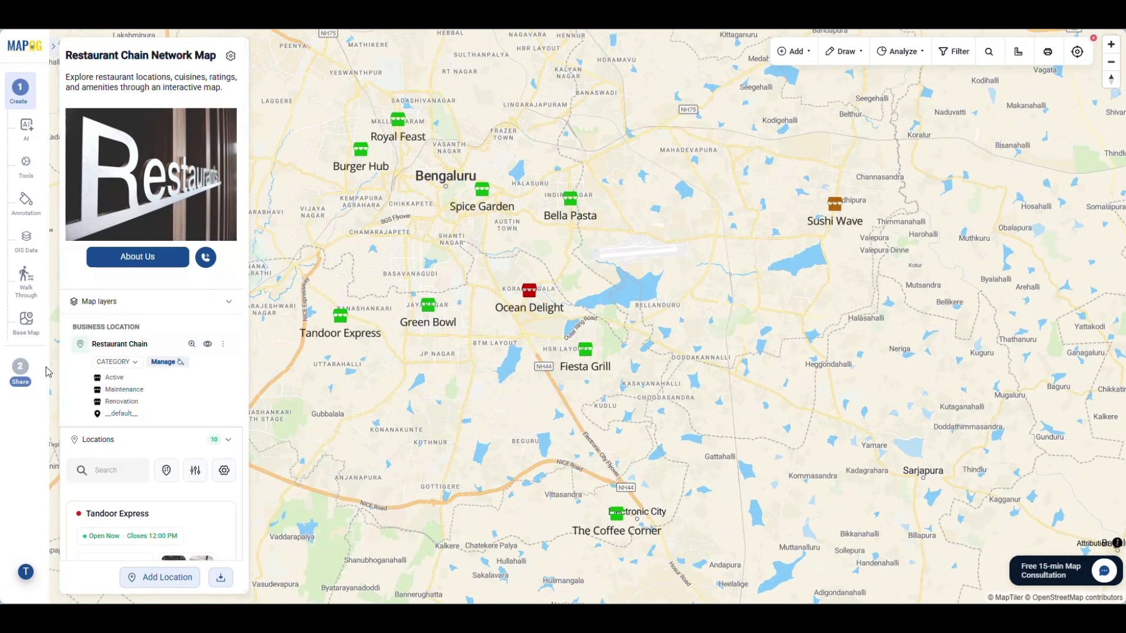
- Open the map's sharing settings and examine the Editor and Viewer roles offered for user access
left_click(31, 384)
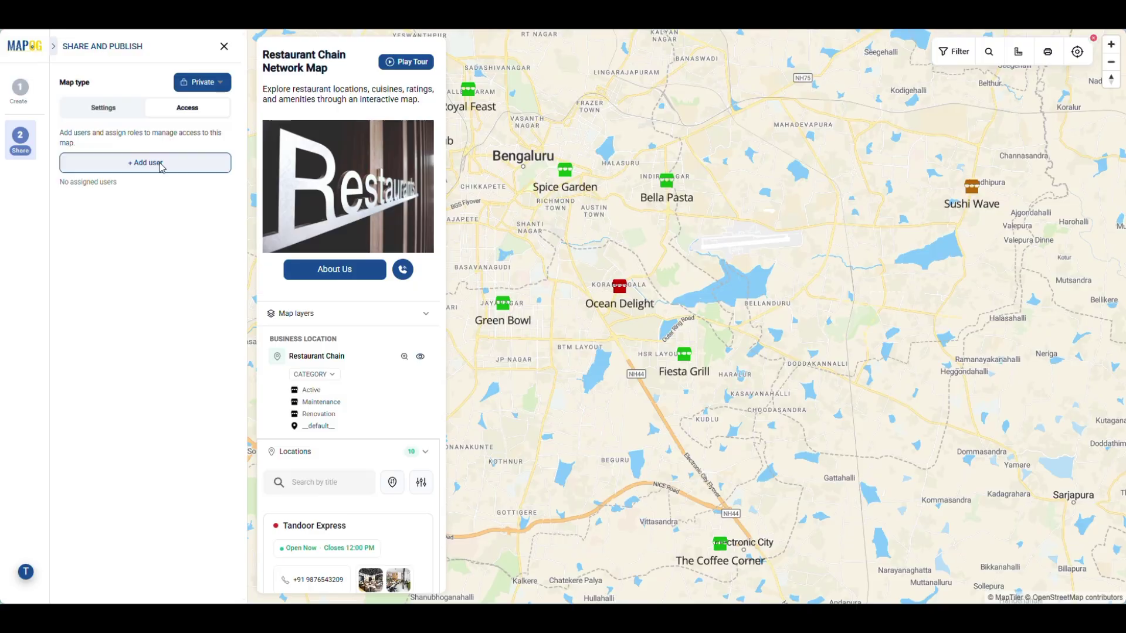
left_click(162, 167)
left_click(692, 272)
left_click(695, 241)
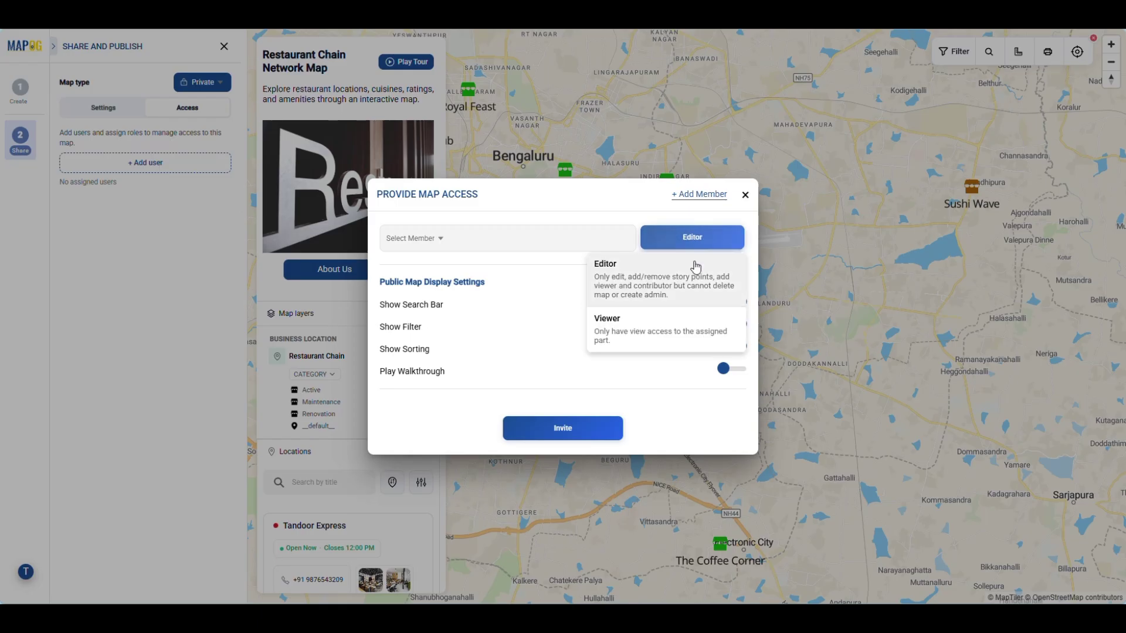
left_click(677, 317)
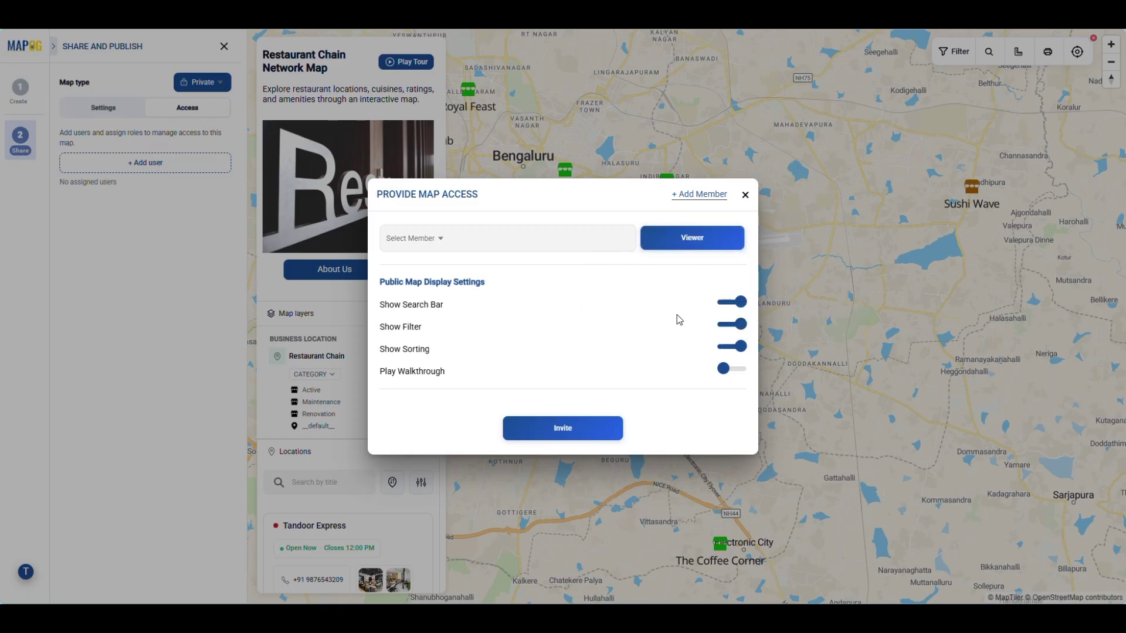
left_click(745, 196)
- Set the map type to Public, and get its share link and embed options
left_click(222, 88)
left_click(214, 101)
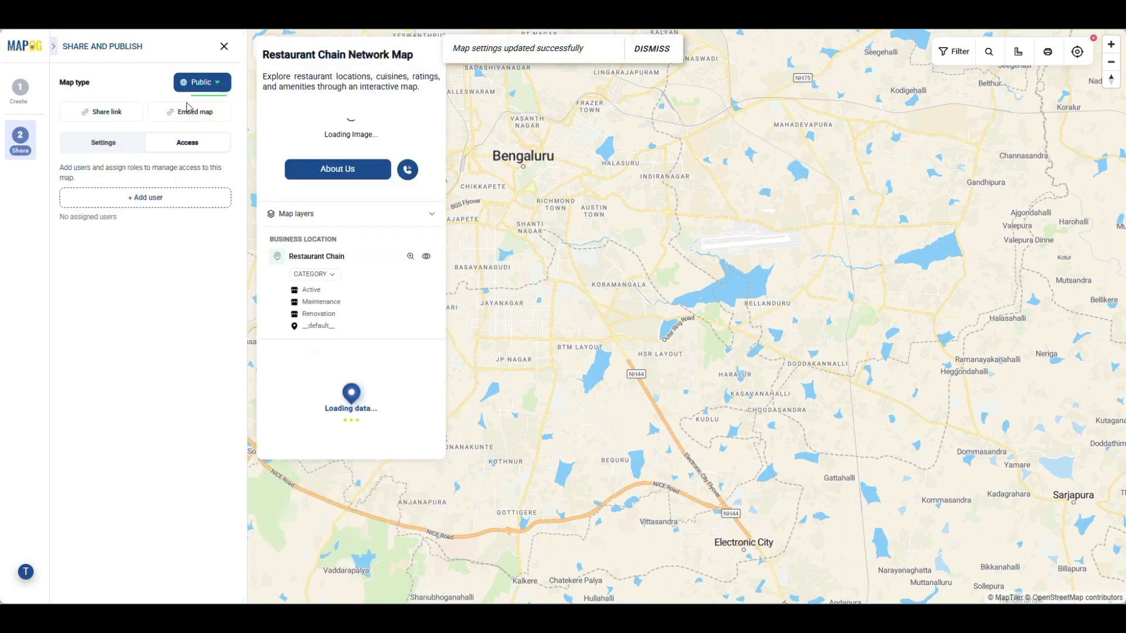
left_click(112, 116)
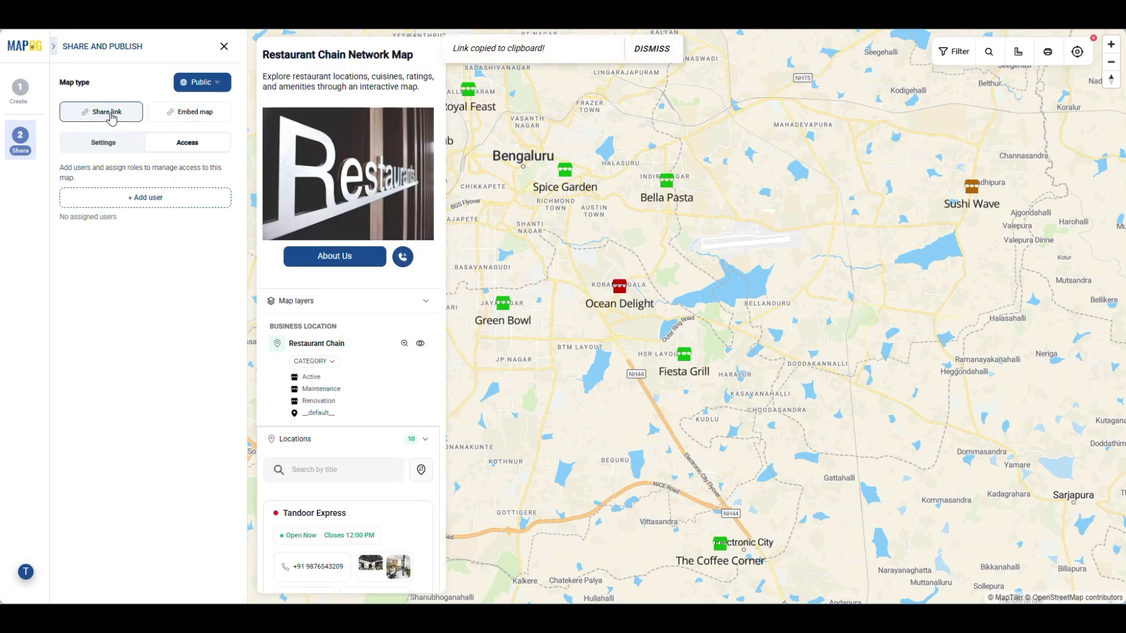
left_click(193, 114)
left_click(786, 342)
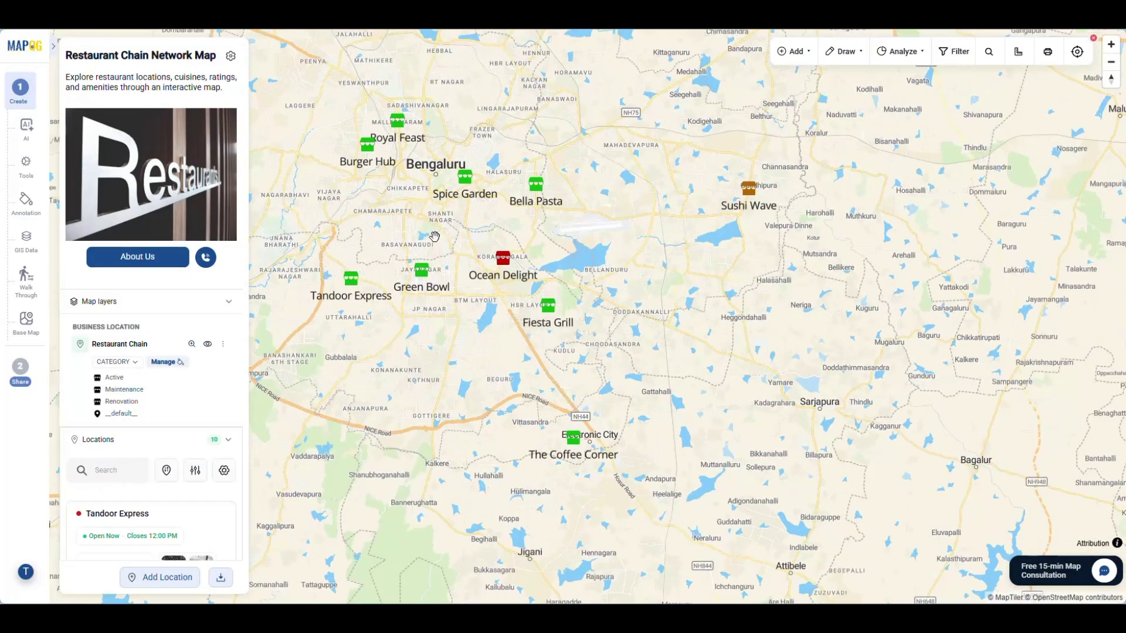
- Examine Tandoor Express's details and image gallery, and browse the other restaurants in the locations list
scroll(185, 382, "down", 3)
scroll(185, 383, "down", 2)
left_click(171, 219)
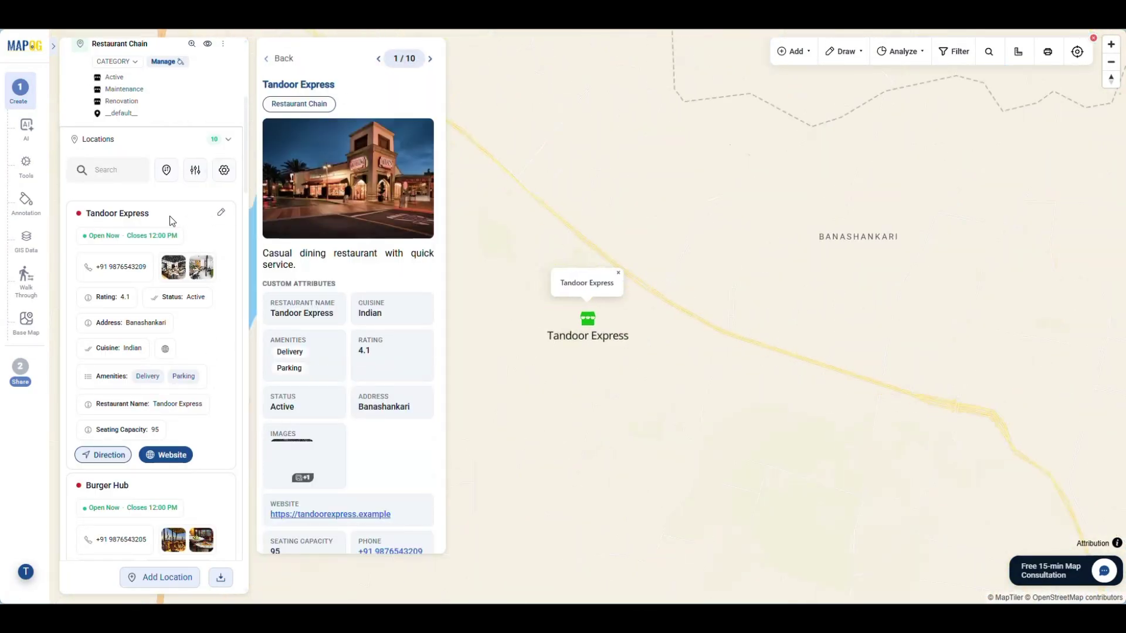
scroll(366, 231, "down", 2)
left_click(295, 354)
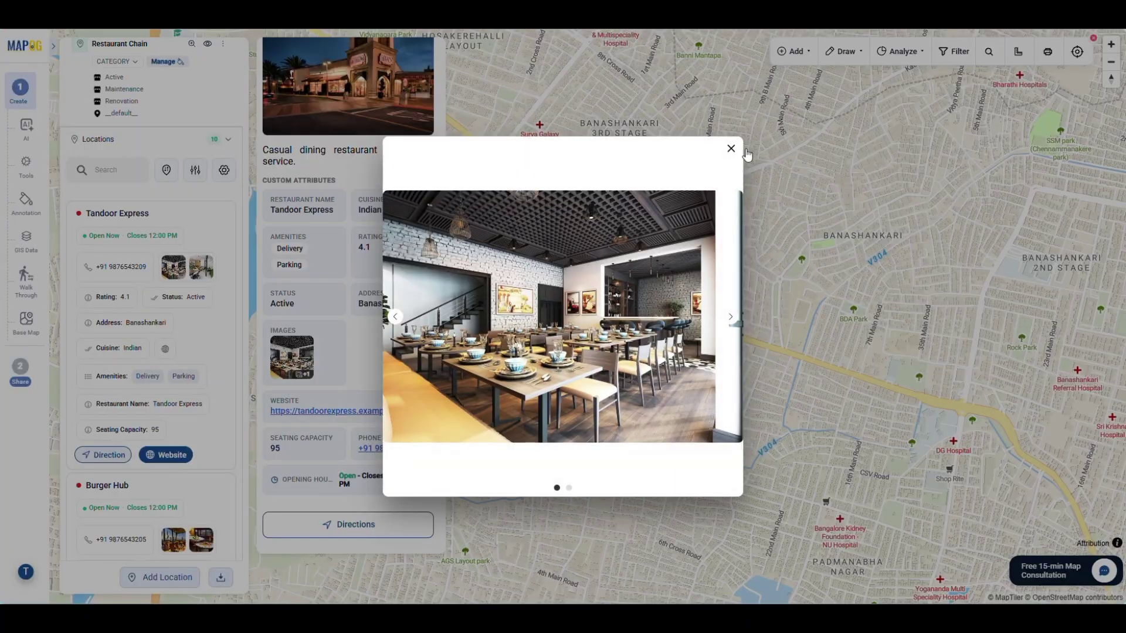
left_click(733, 317)
left_click(730, 150)
scroll(339, 201, "up", 2)
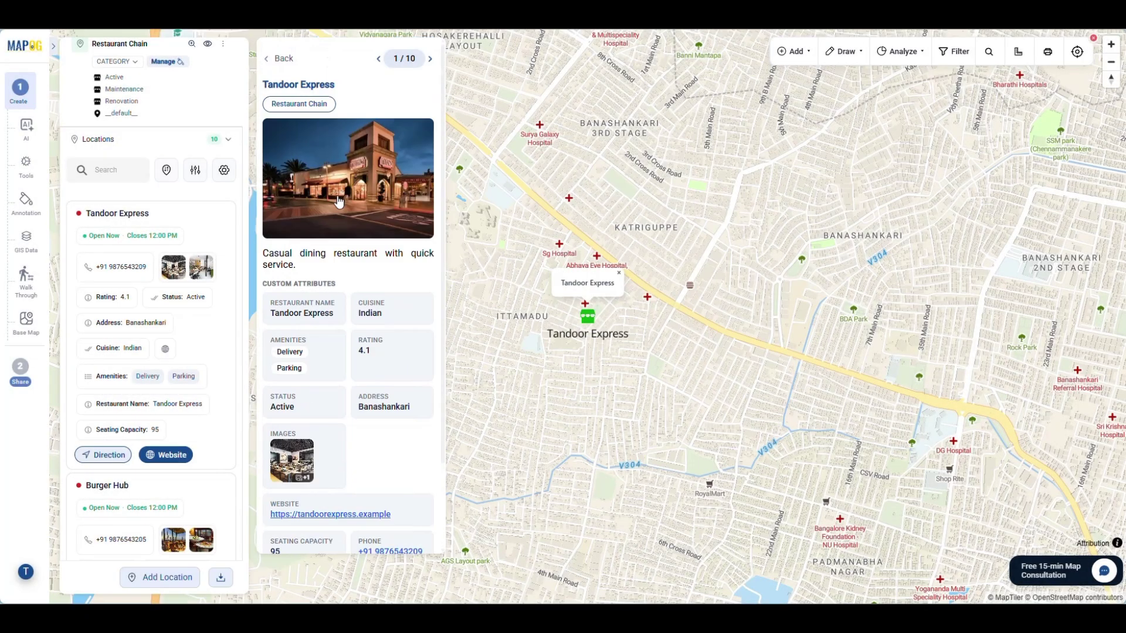
left_click(285, 58)
scroll(208, 290, "down", 15)
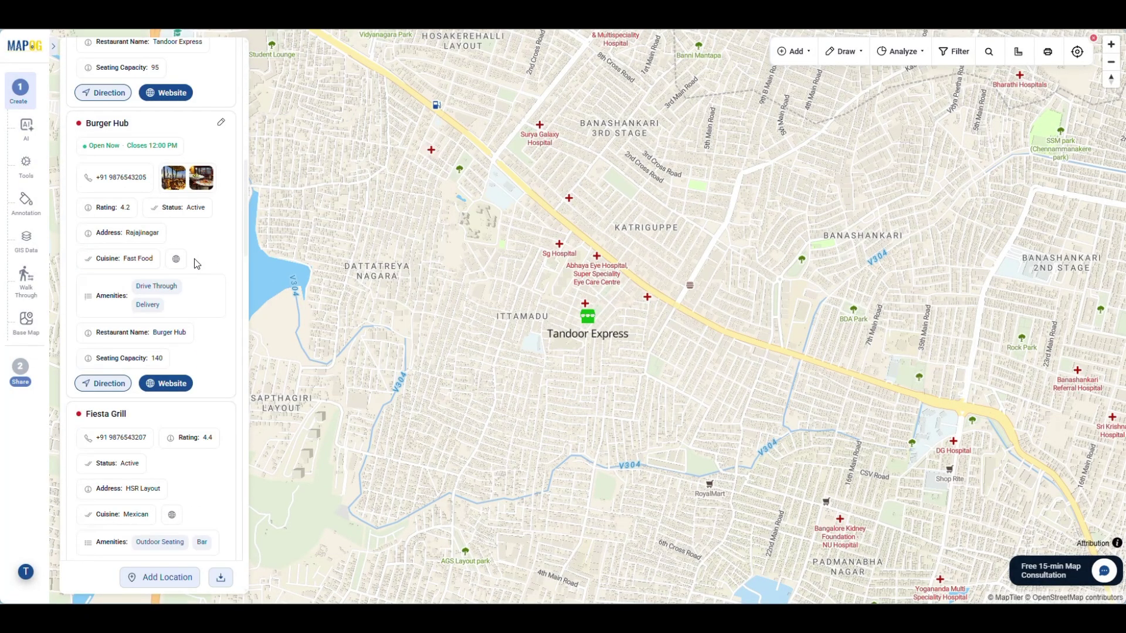
scroll(179, 242, "down", 4)
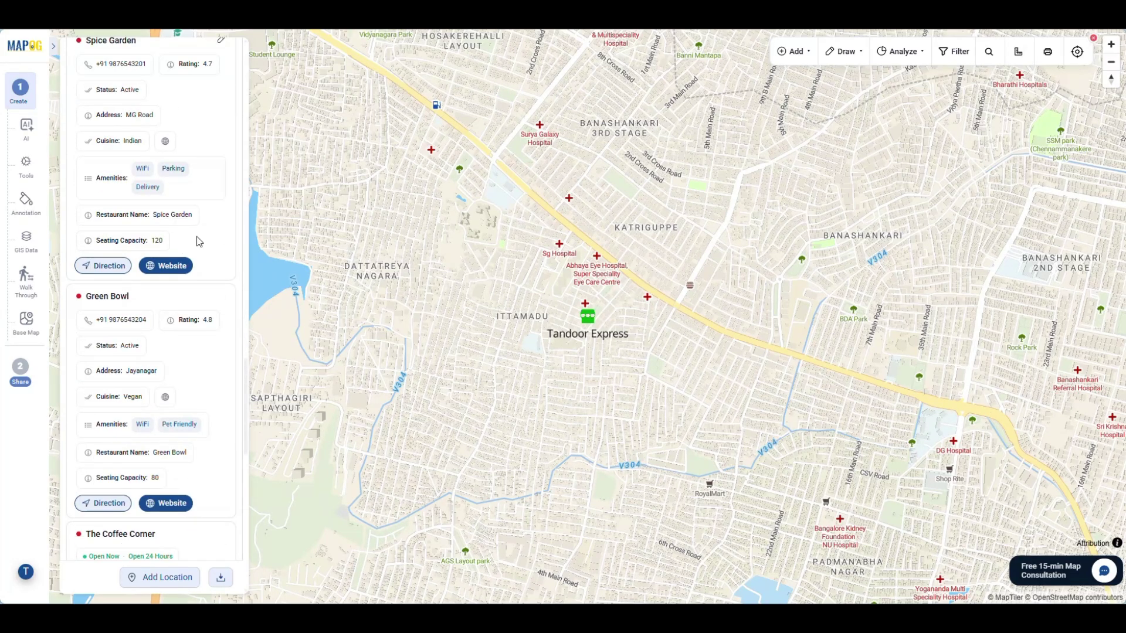
scroll(194, 241, "up", 15)
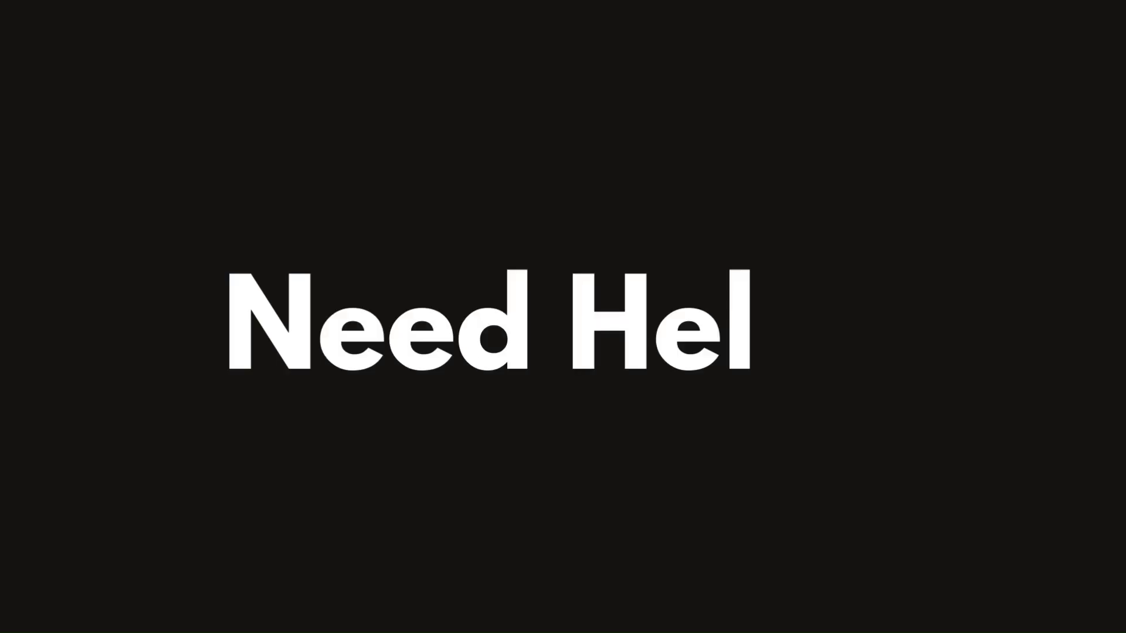